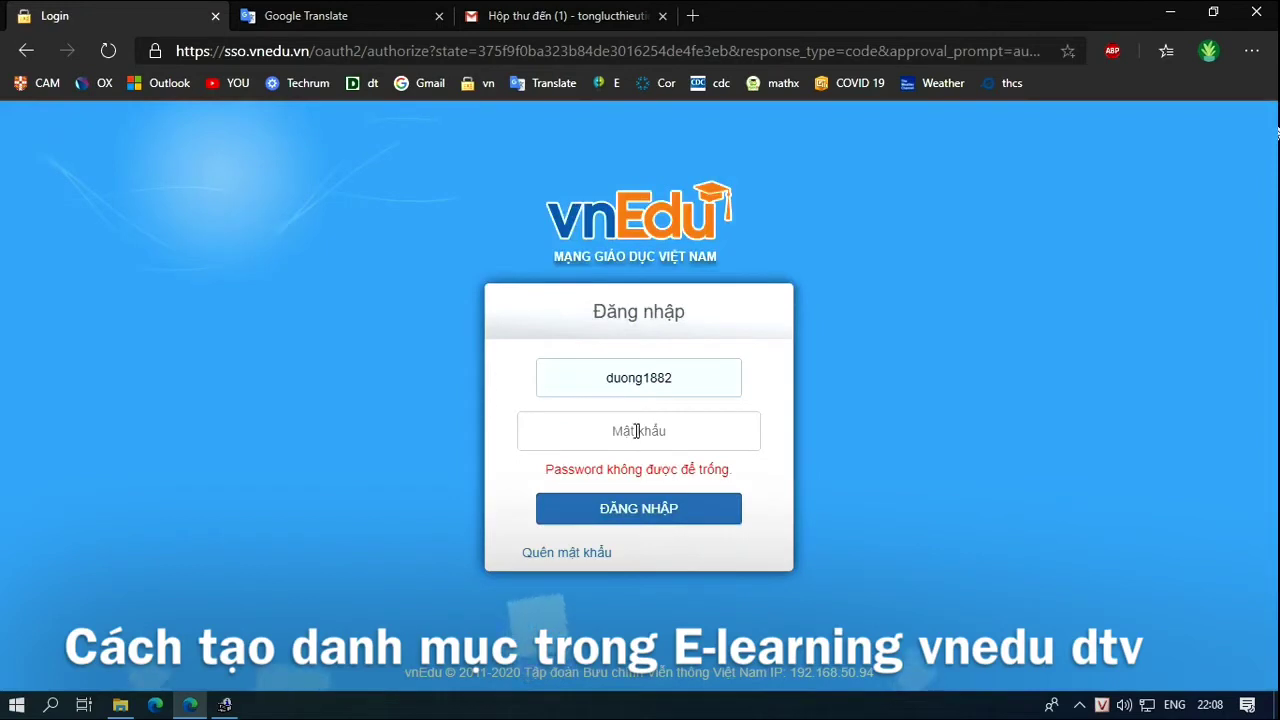
- Sign in to the school's vnEdu portal with the account password and close the Gmail inbox page
click(637, 431)
text(••••••••)
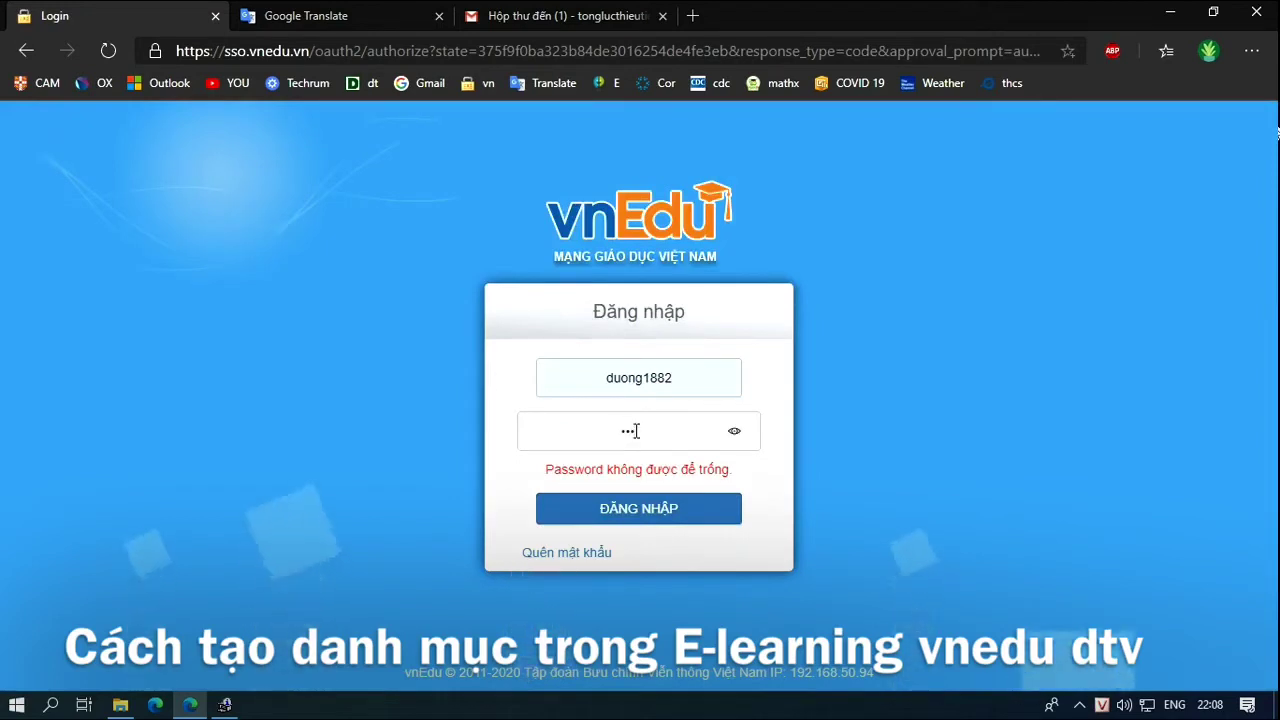
key(Return)
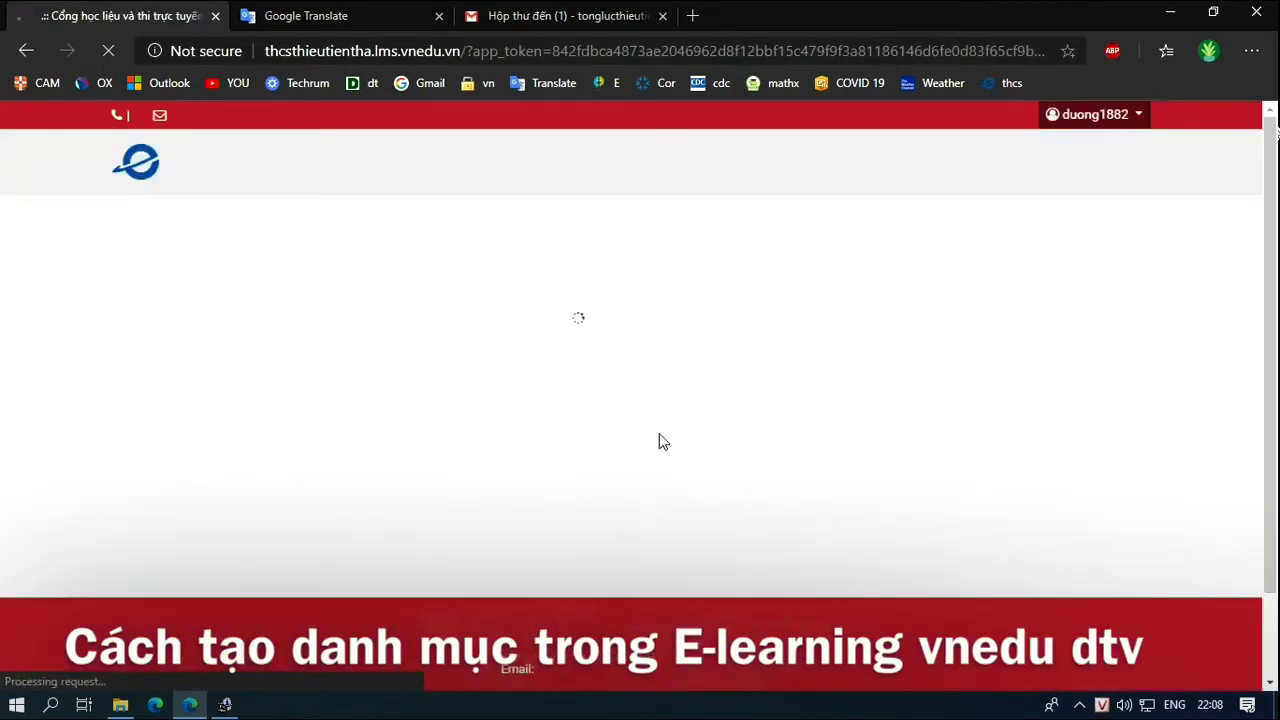
click(662, 15)
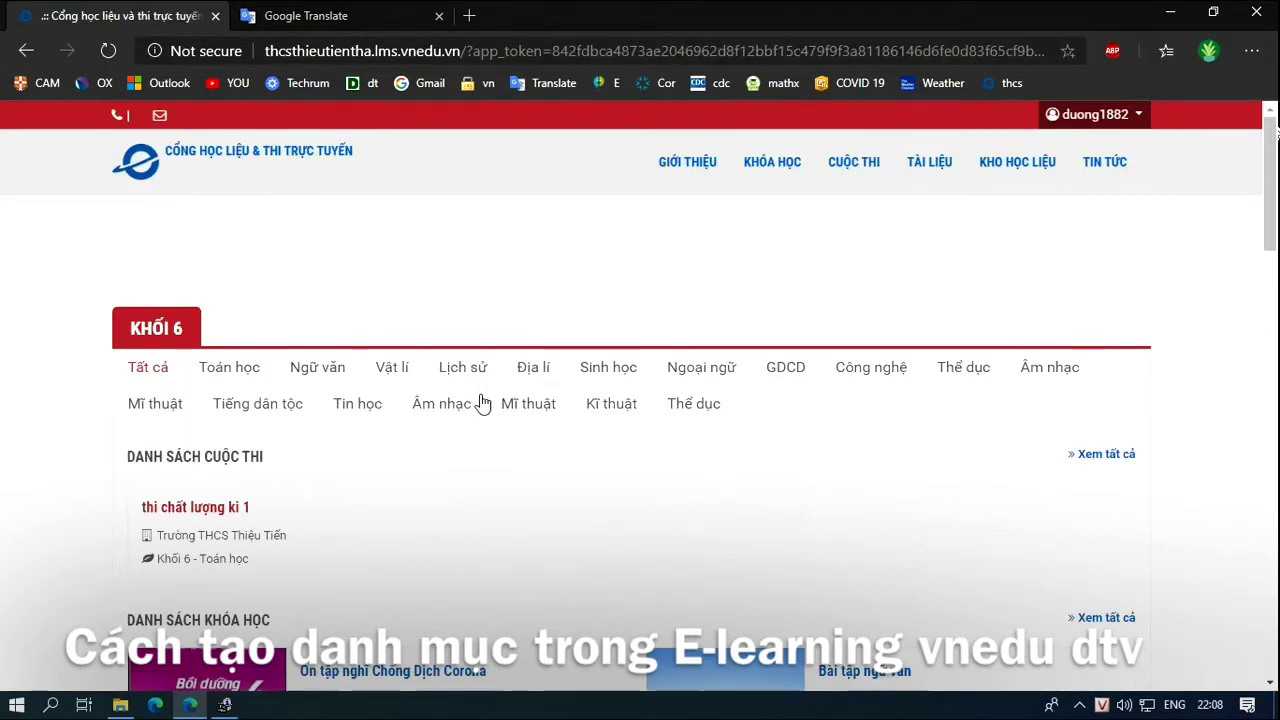
- Open the administration site (Trang quản trị) and go to the course category management page (Danh mục khóa học)
scroll(482, 405, down, 1)
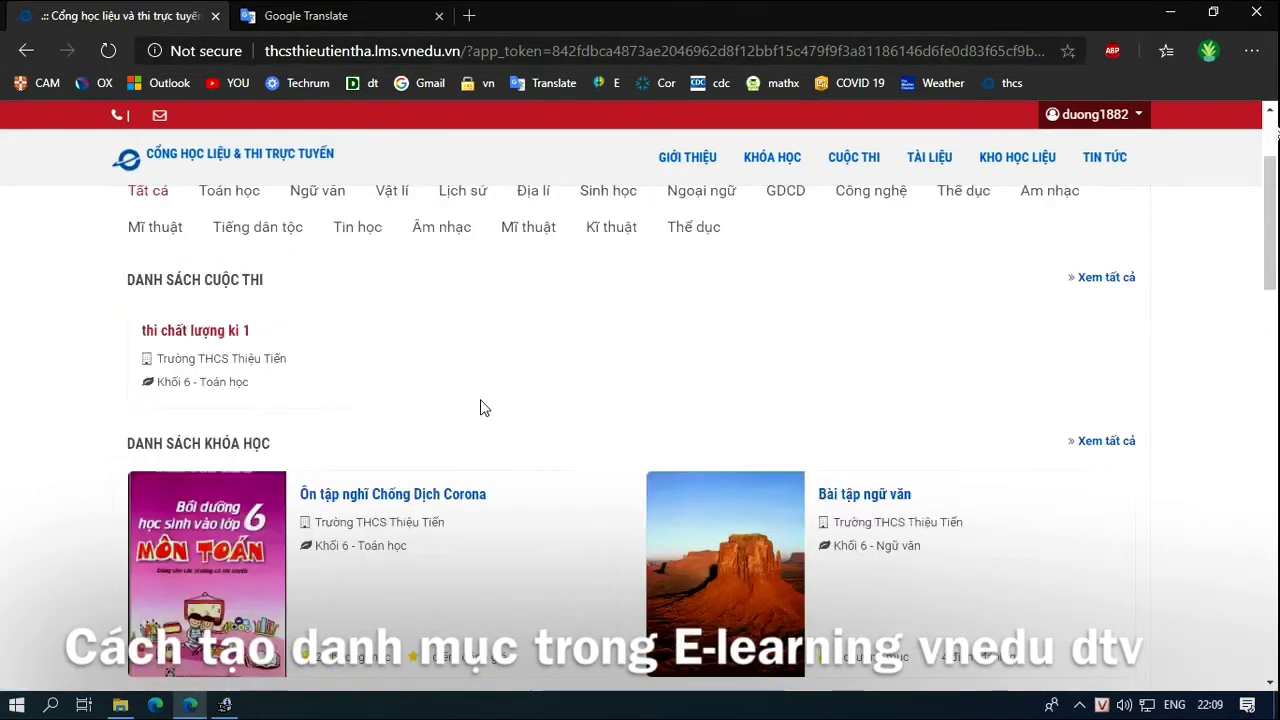
scroll(480, 407, up, 1)
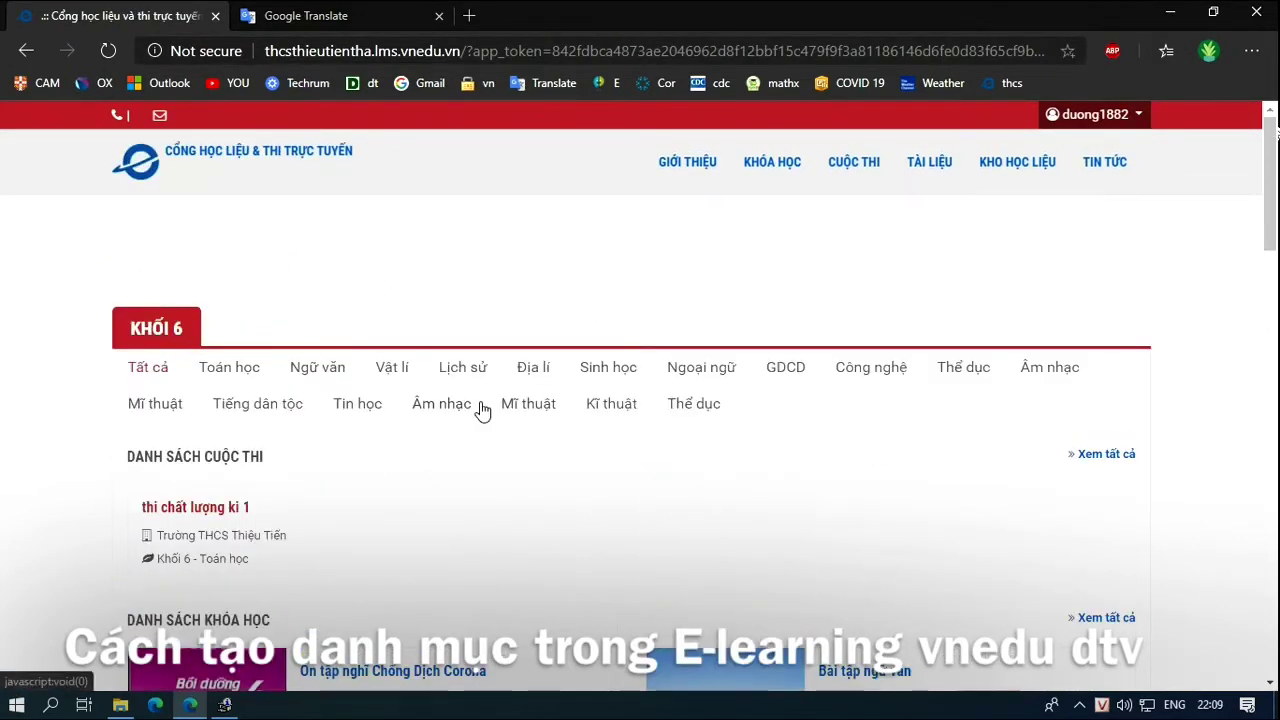
click(1112, 116)
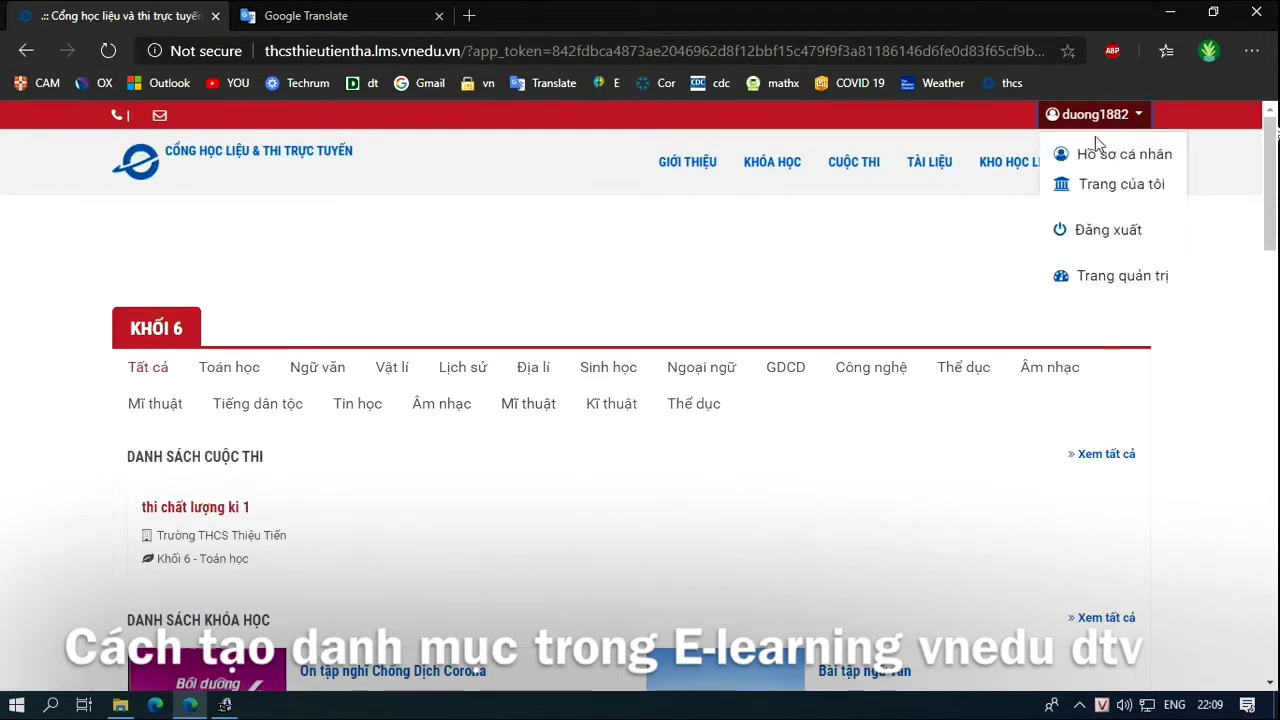
click(1114, 288)
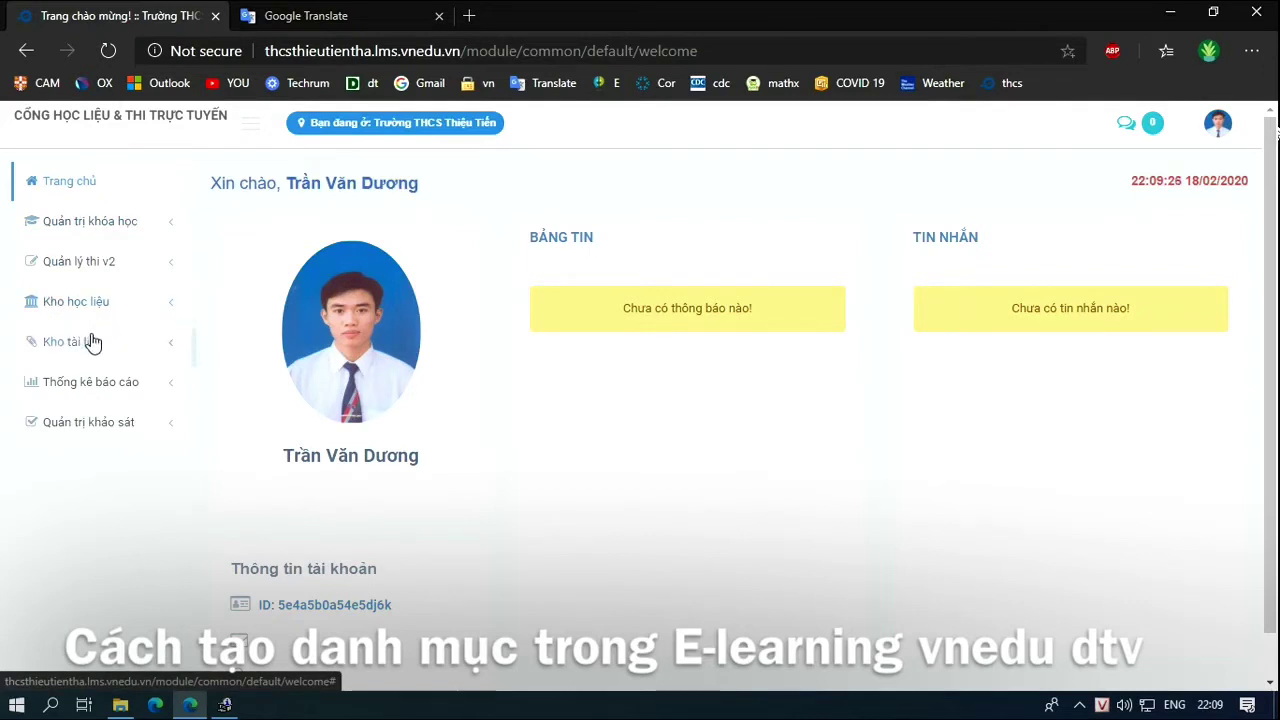
click(104, 236)
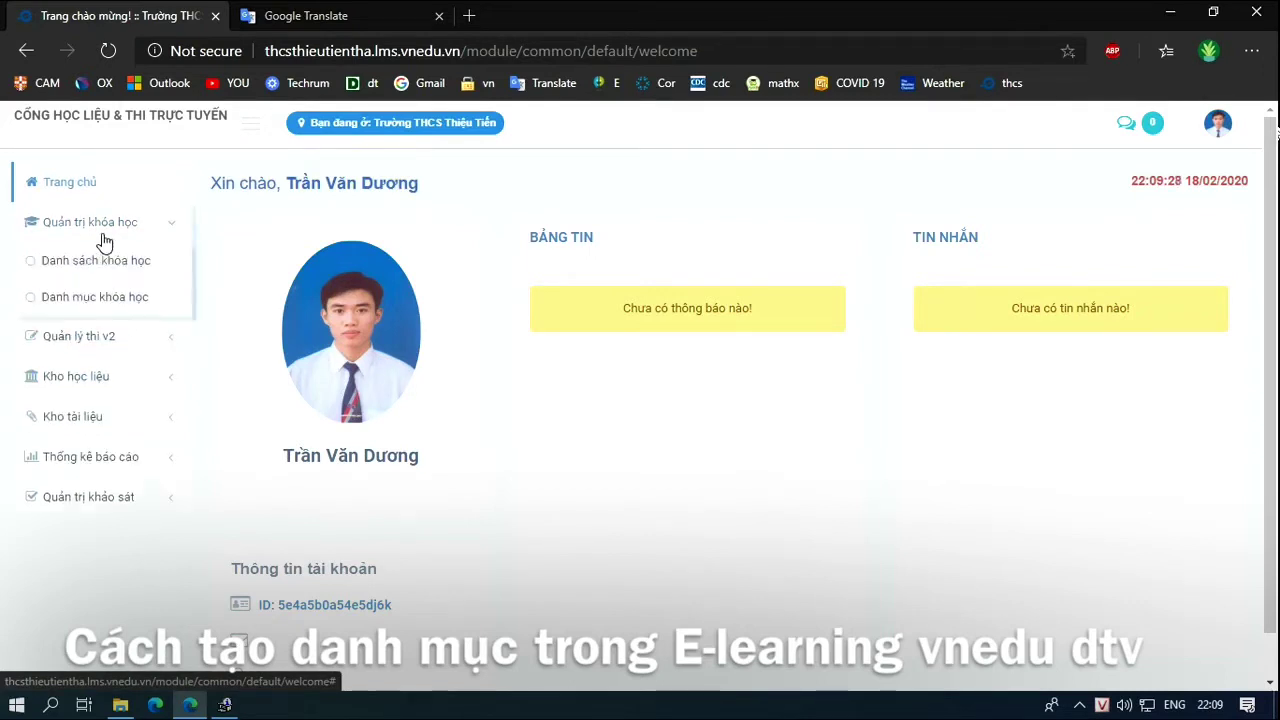
click(99, 298)
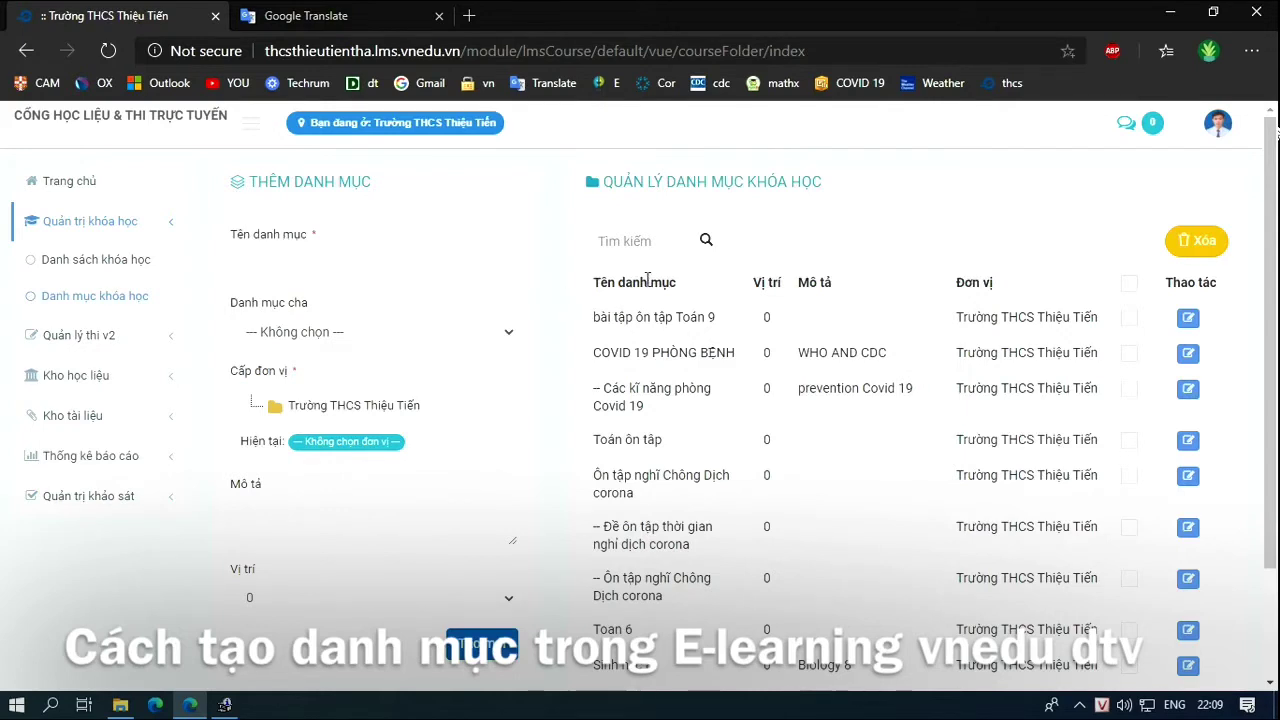
- Review the available parent categories and enter "ôn tập" as the name of the new course category
drag(1276, 296, 1275, 347)
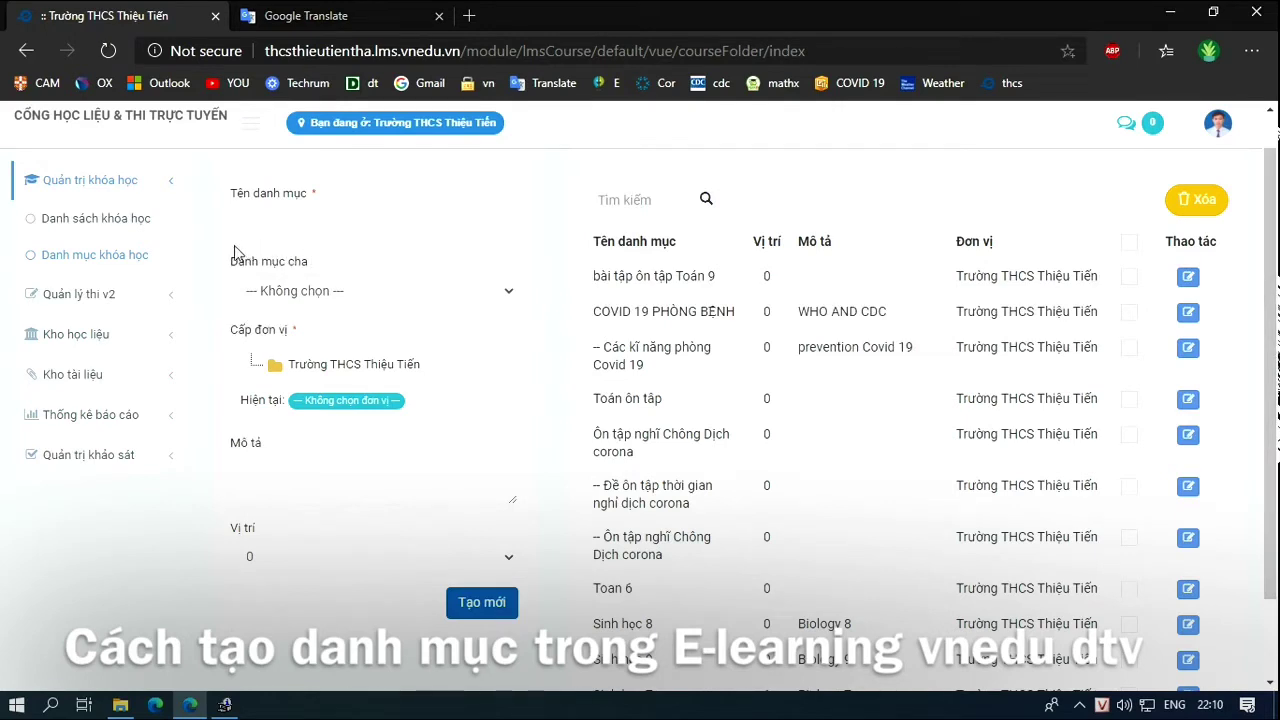
click(322, 290)
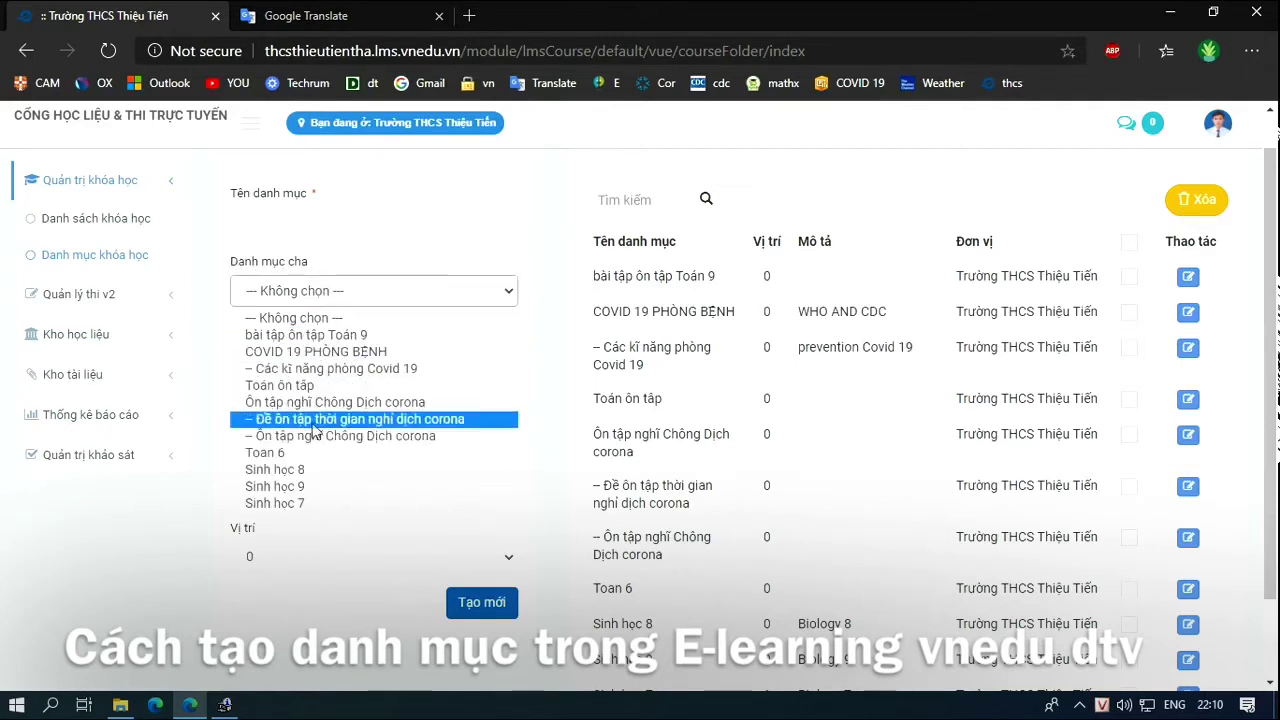
click(349, 264)
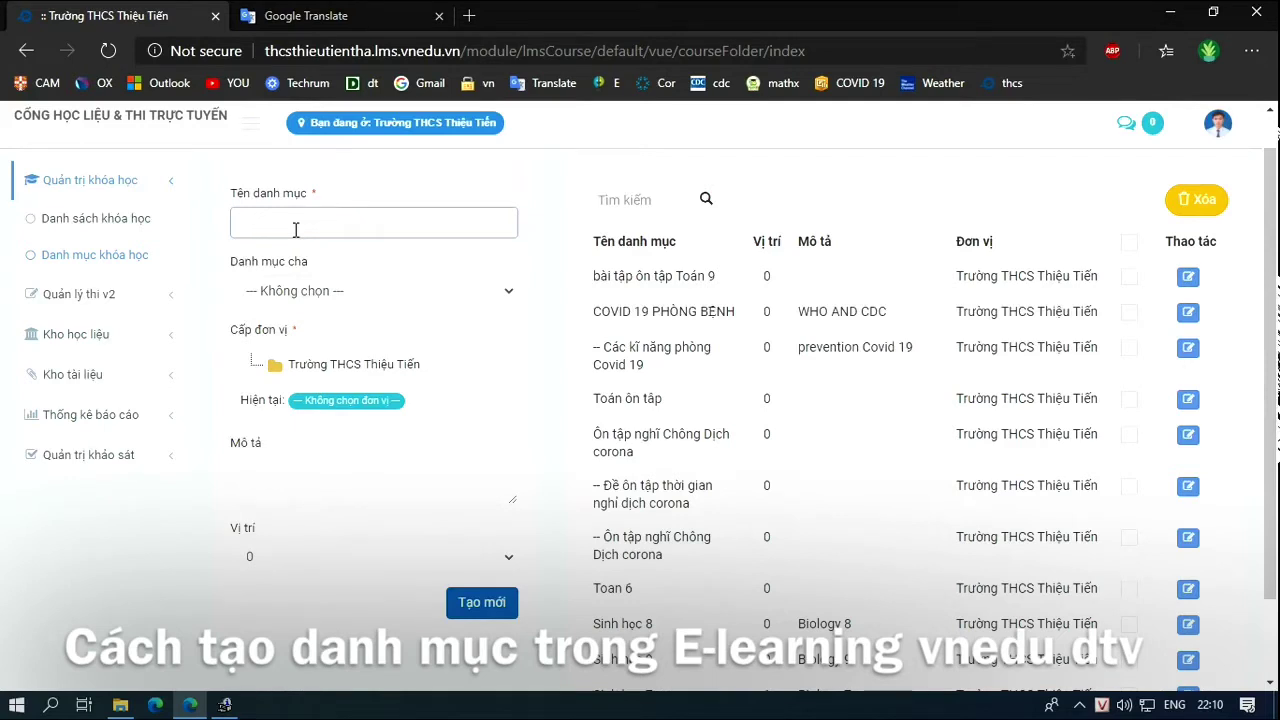
text(Ô)
text(ô)
text(ô)
text(n tập)
- Append the teacher's title and name to the new category's name and keep its parent category as "Không chọn"
click(295, 291)
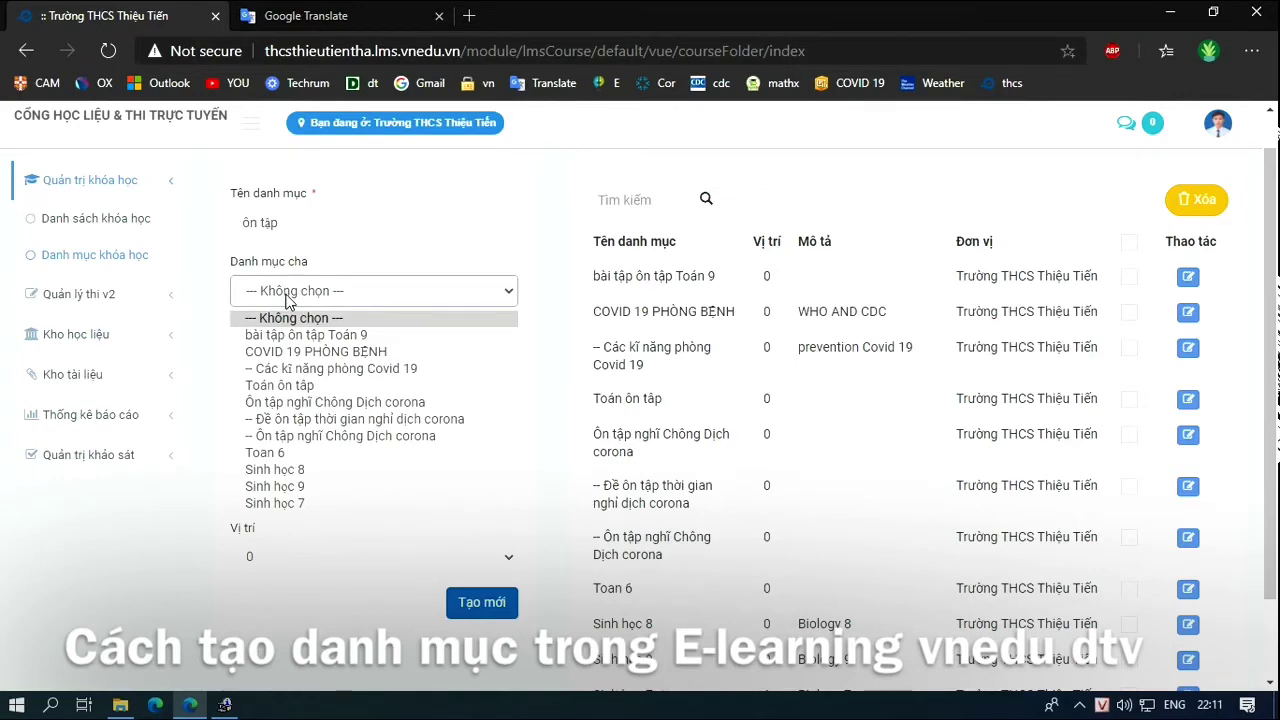
scroll(287, 301, down, 1)
scroll(287, 301, up, 1)
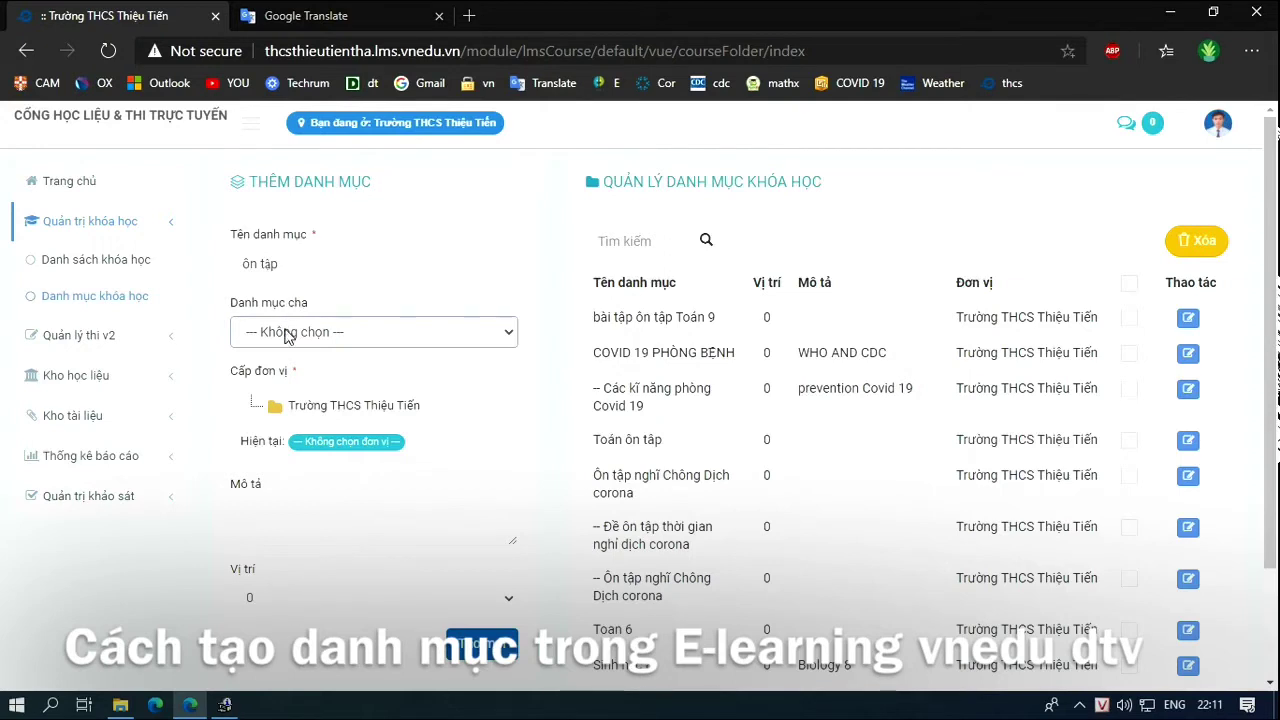
click(287, 335)
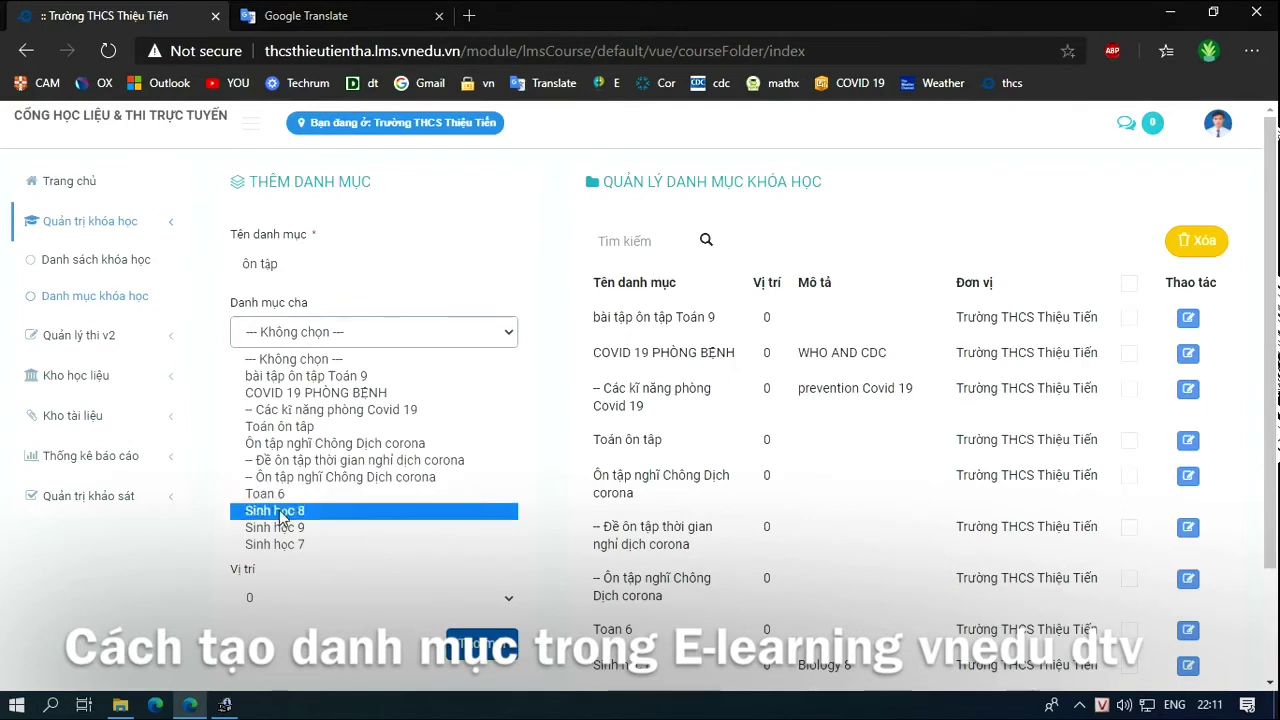
click(311, 255)
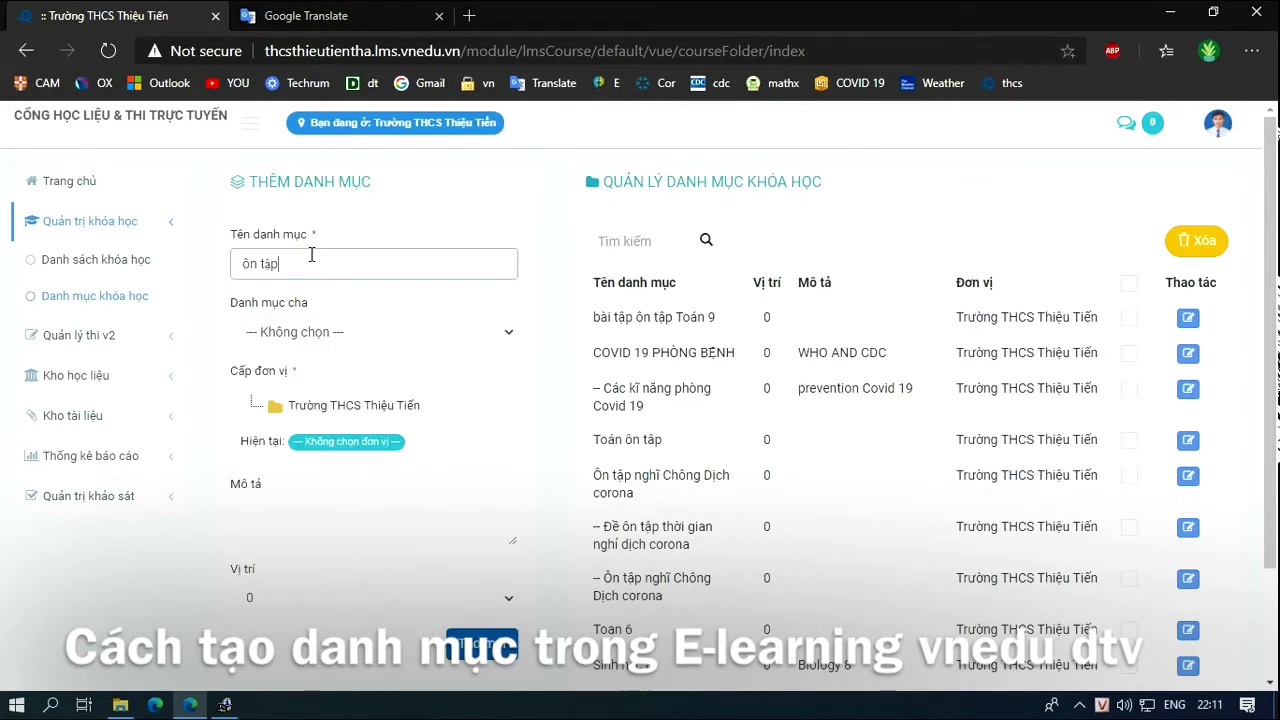
text(O)
text(ng dương)
click(306, 338)
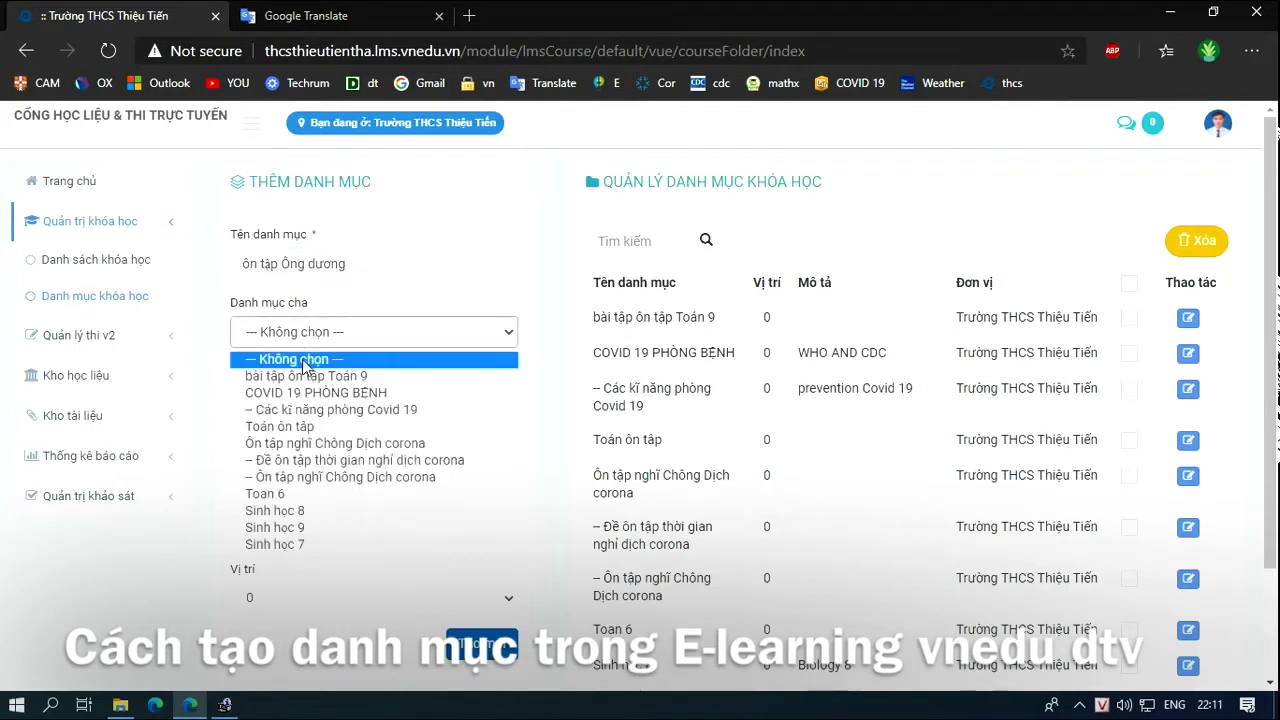
click(302, 362)
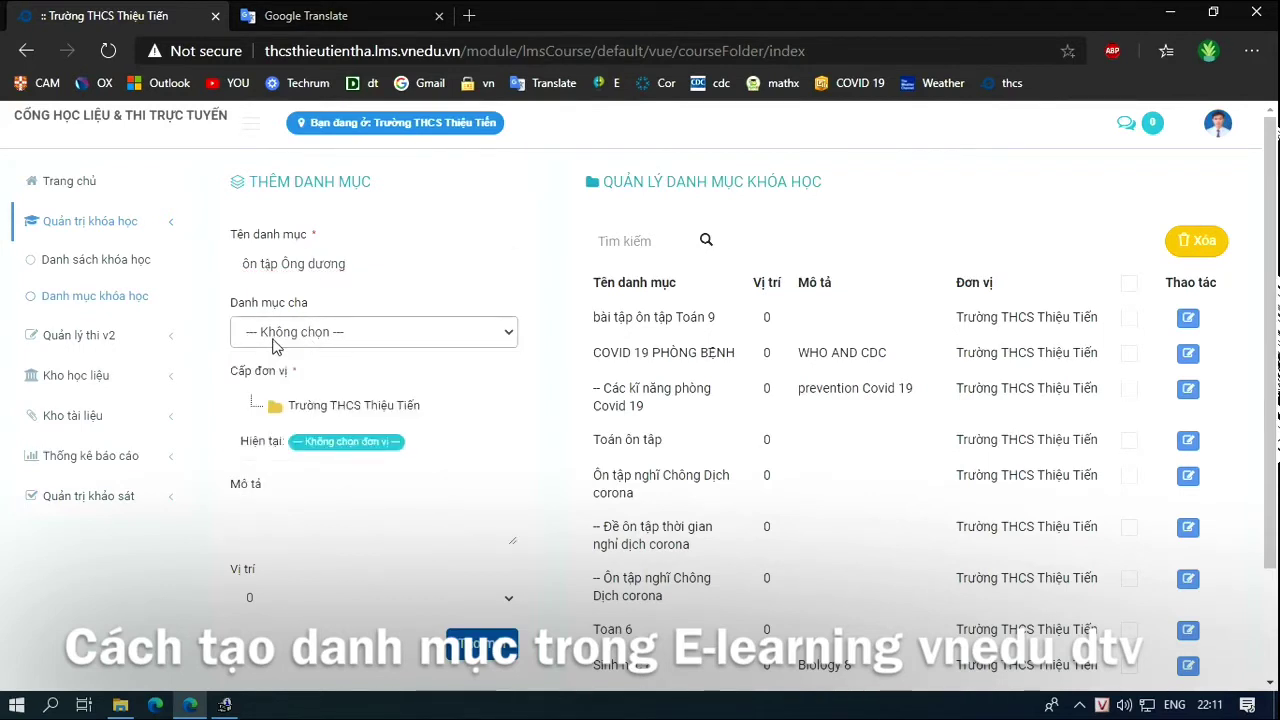
- Assign the category to the unit Trường THCS Thiệu Tiến, describe it as "dtv" and create it
click(315, 410)
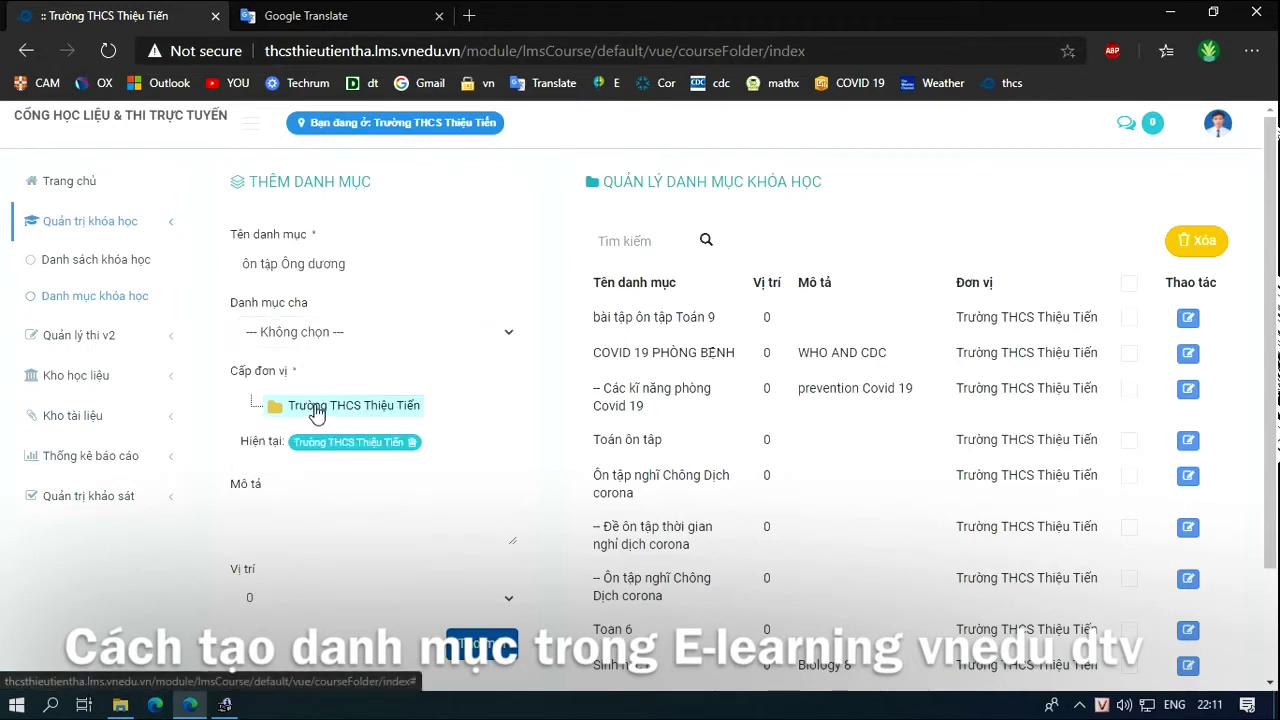
click(323, 515)
text(dtv)
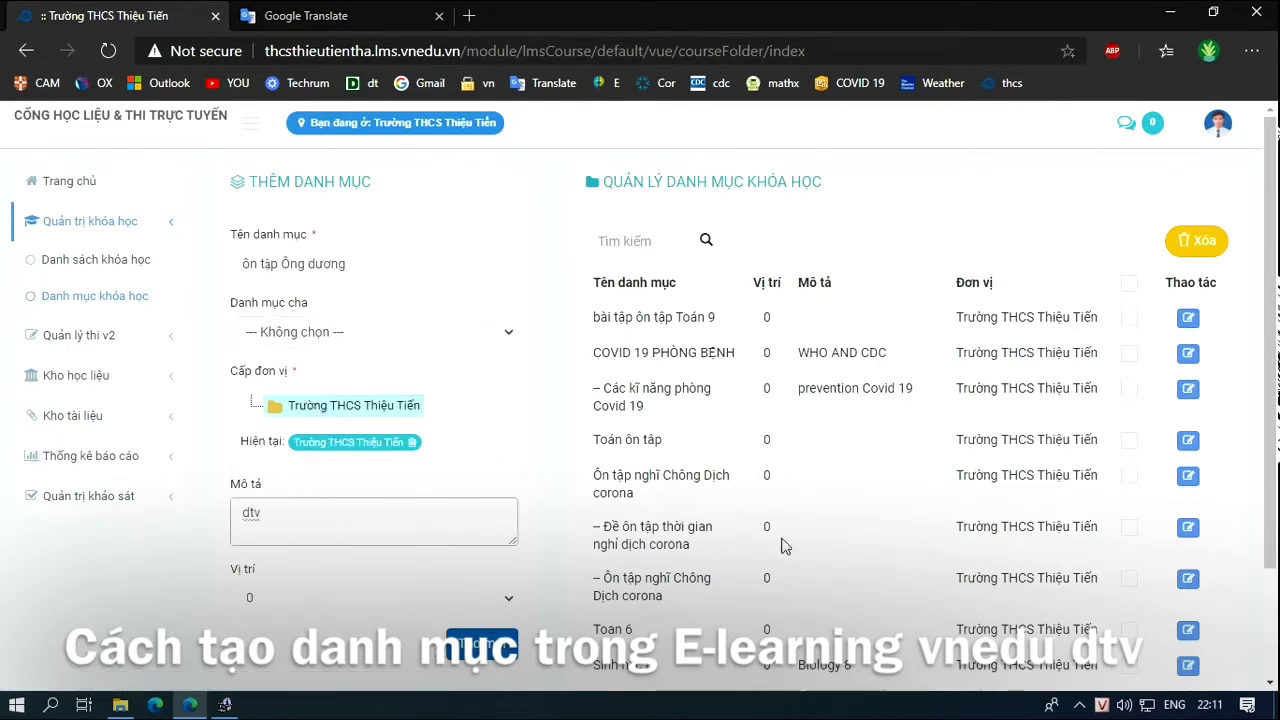
click(509, 649)
scroll(737, 363, down, 2)
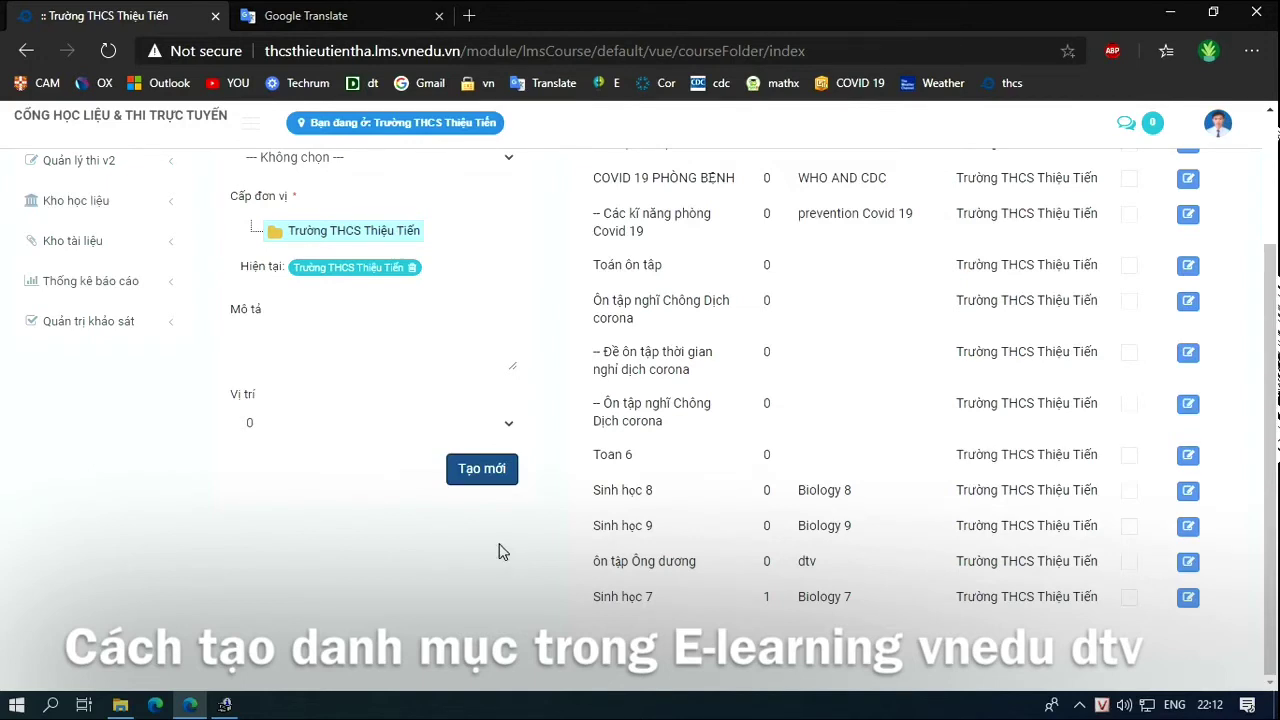
- Name a second category "Ôn tập" followed by the teacher's title and name, and set its parent category to Toan 6
scroll(502, 552, up, 2)
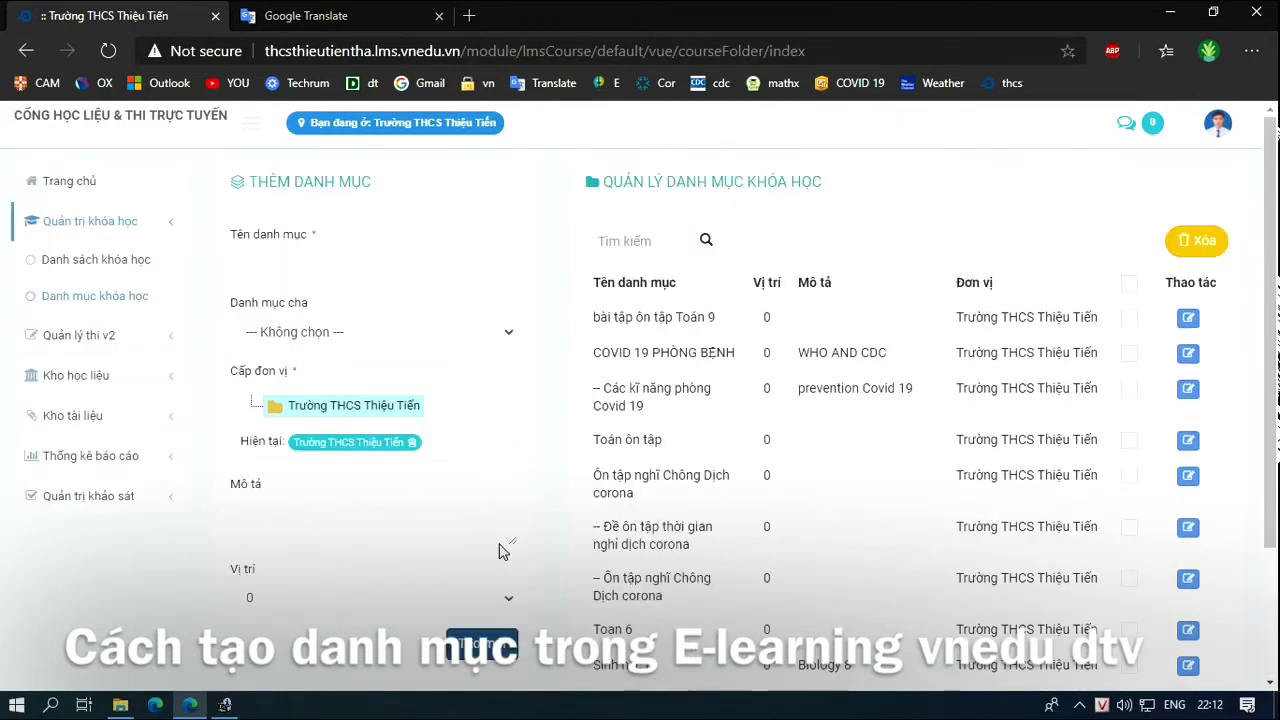
click(309, 272)
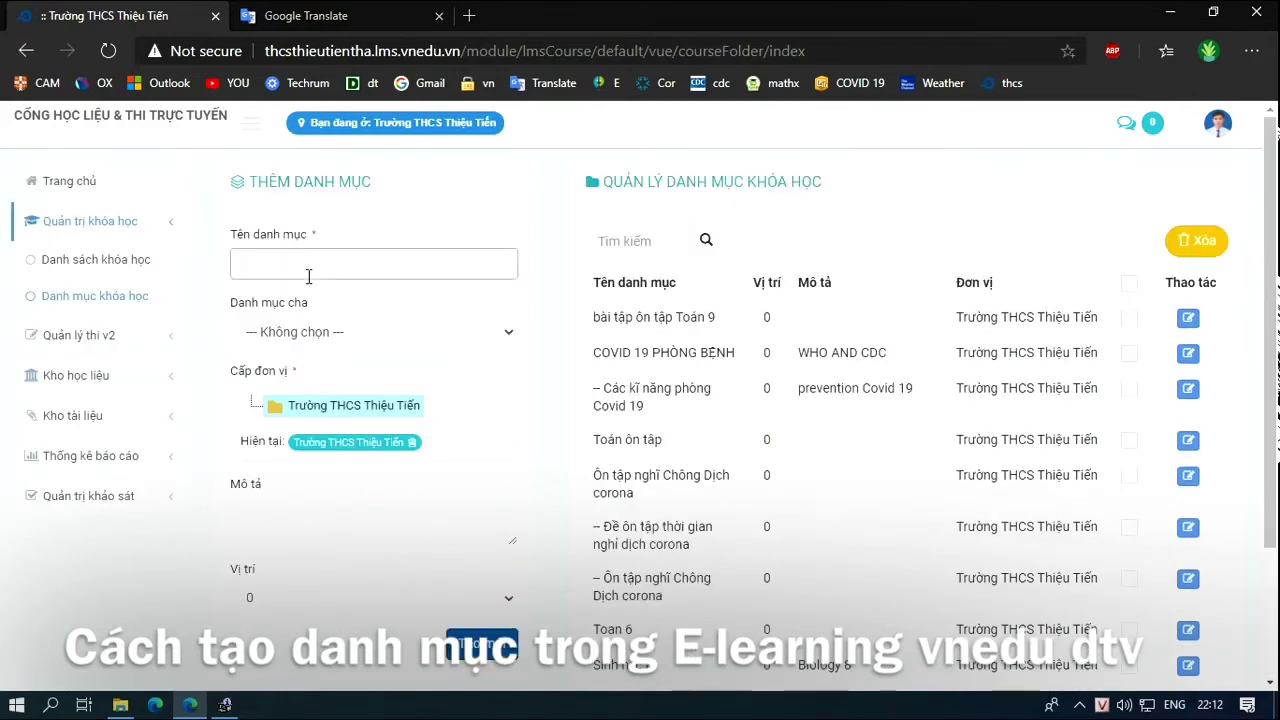
text(Ôn tập )
text(oong)
key(BackSpace)
key(BackSpace)
text(Ông dương)
click(314, 337)
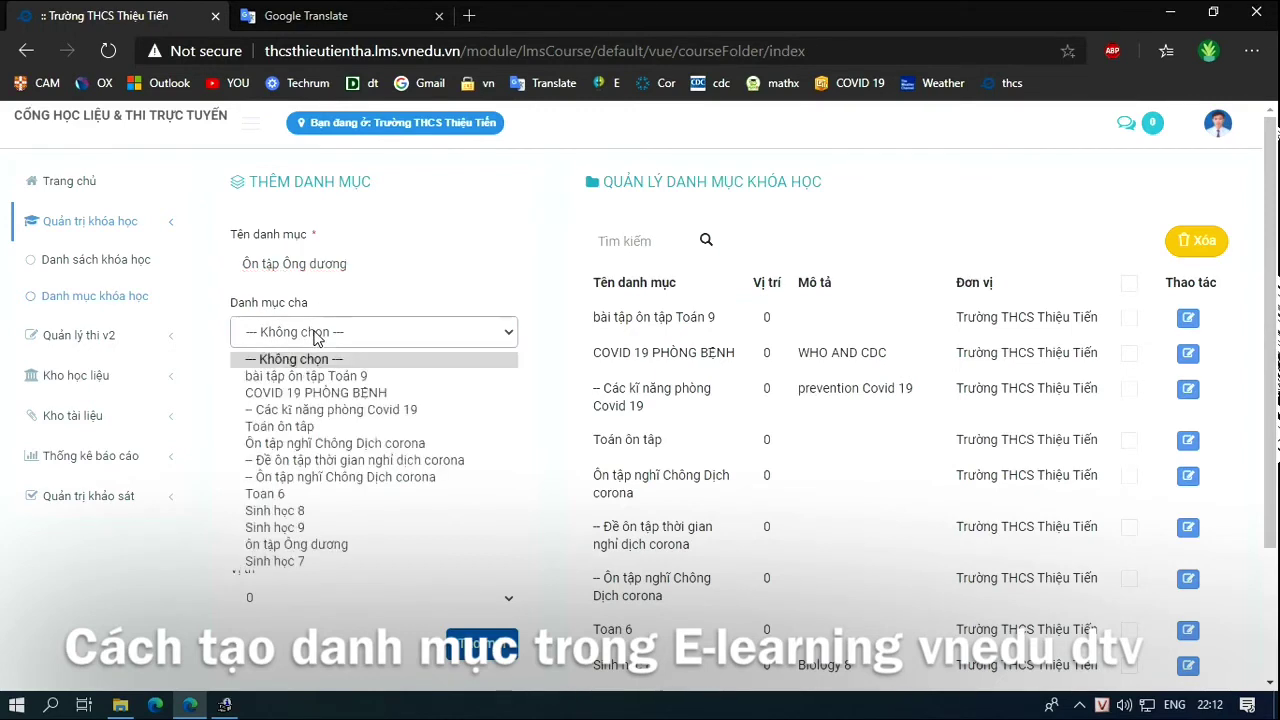
click(301, 494)
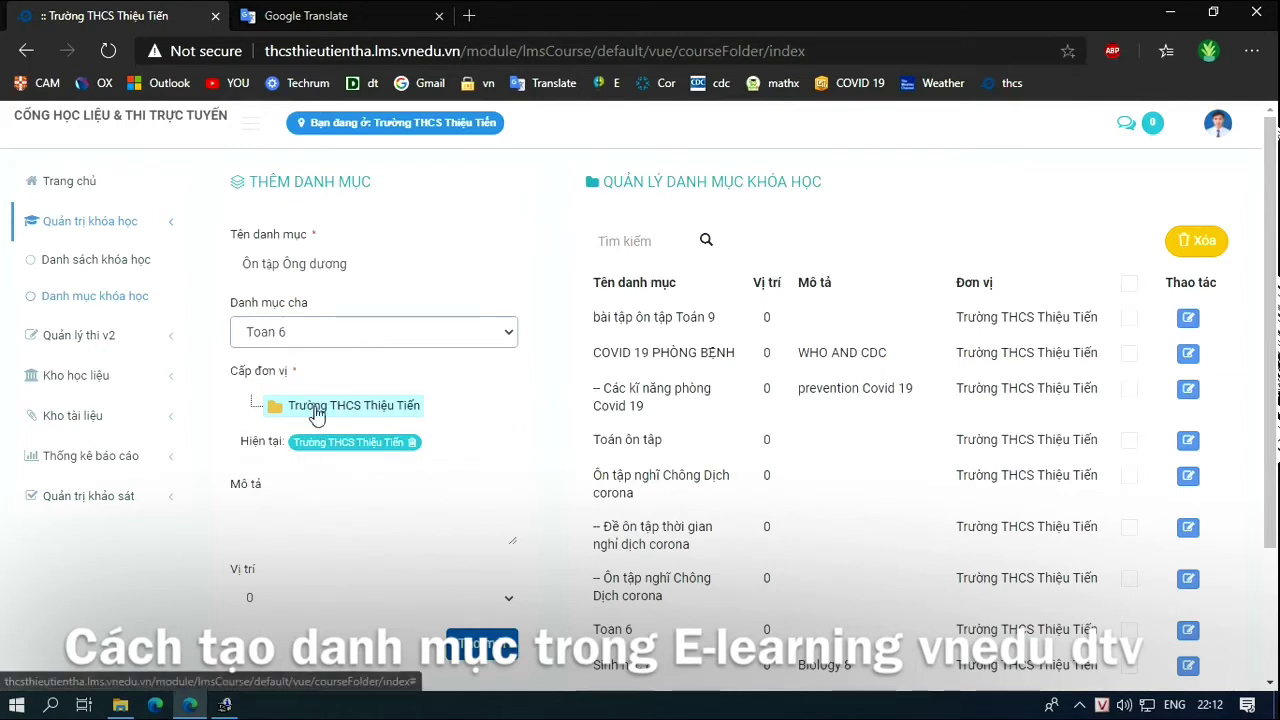
- Keep the unit Trường THCS Thiệu Tiến, enter "dtv" as the subcategory's description and create it
click(314, 414)
click(303, 511)
text(dtv)
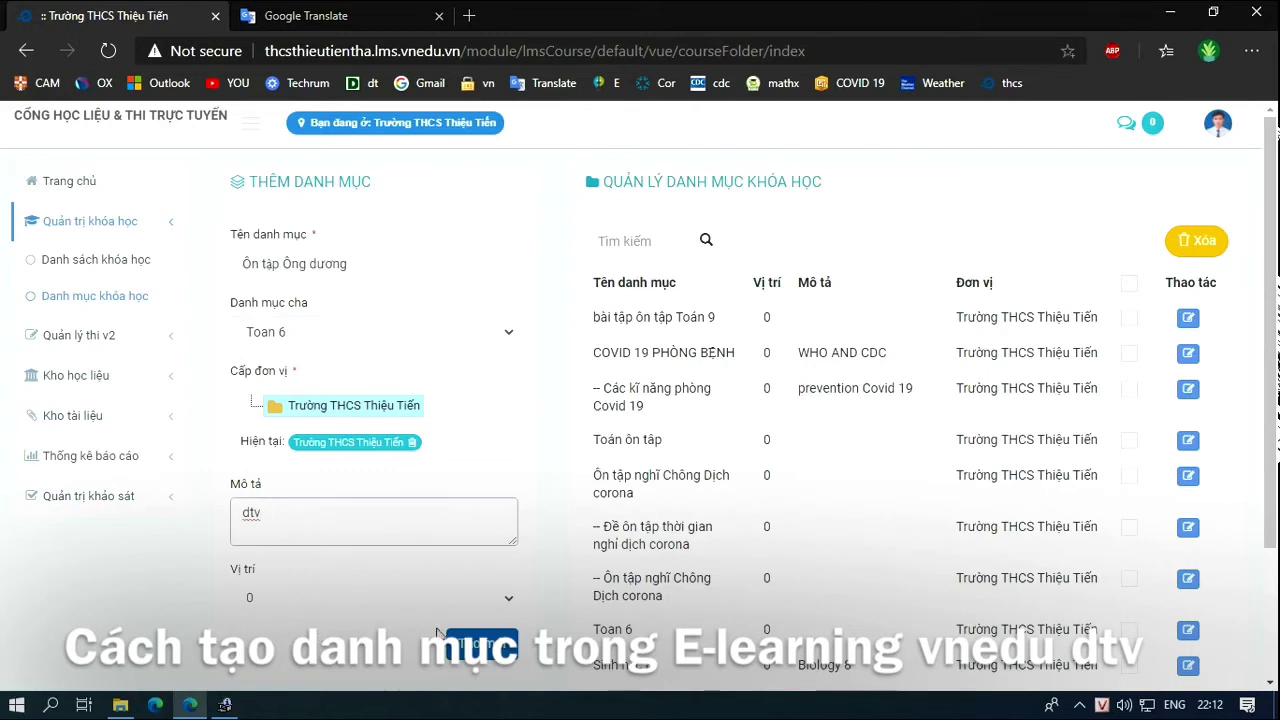
click(460, 650)
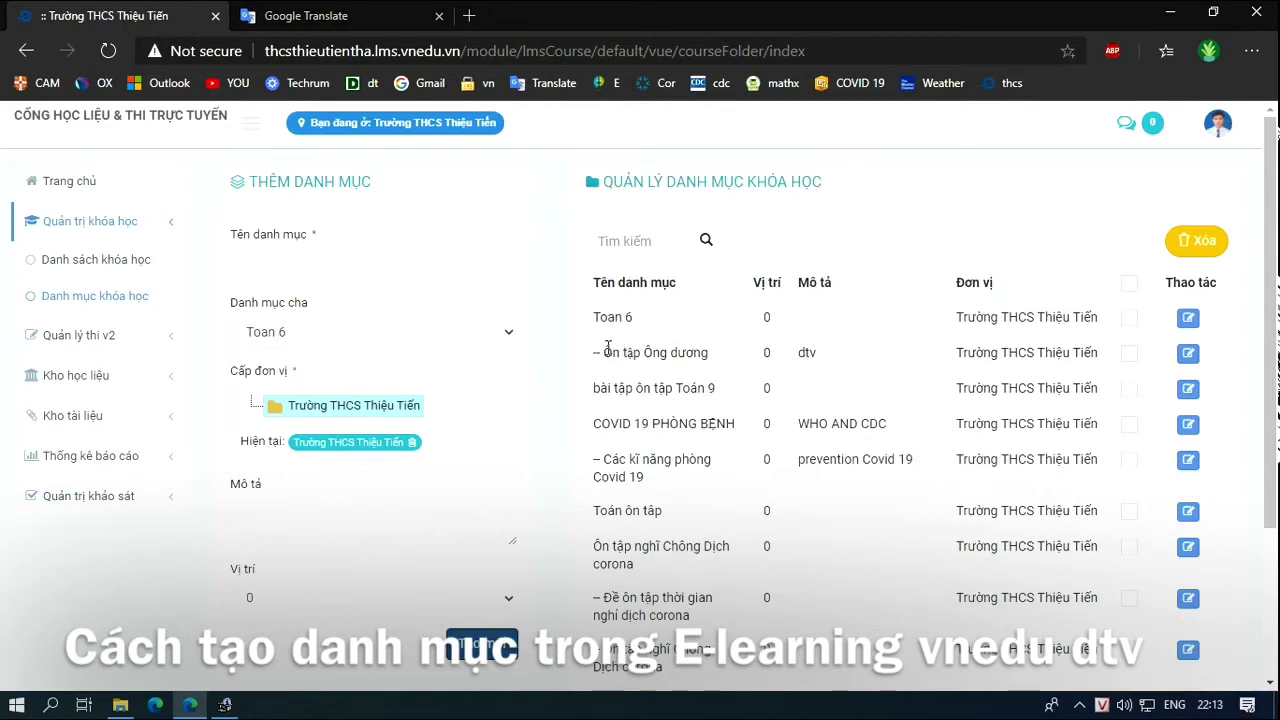
- Compare the two new review categories in the list and delete the one nested under Toan 6, confirming the deletion
drag(607, 352, 712, 360)
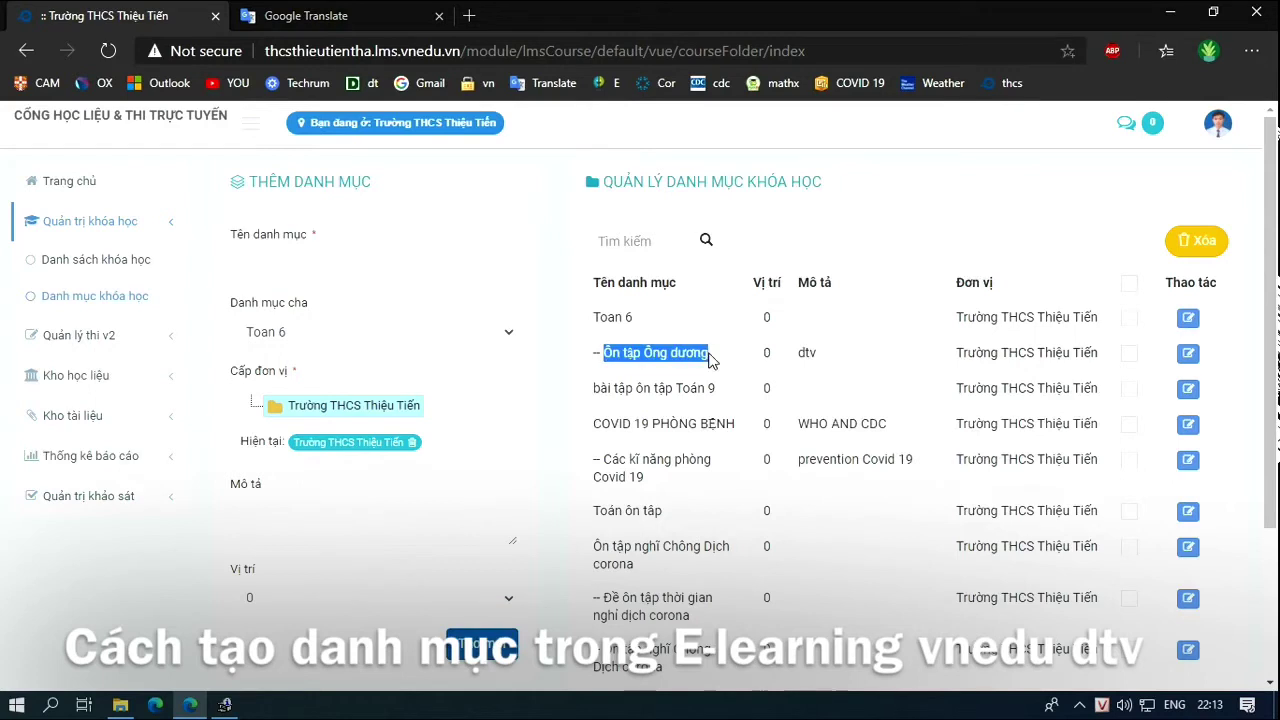
scroll(687, 460, down, 3)
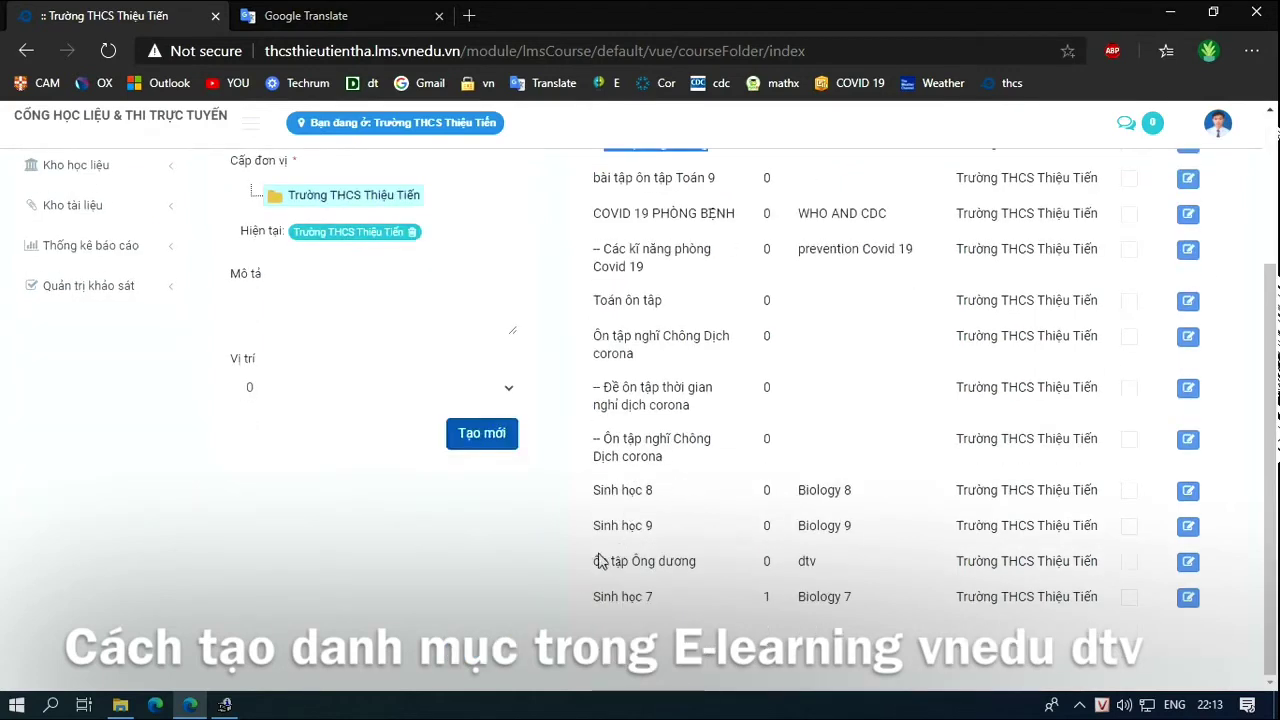
drag(597, 565, 697, 565)
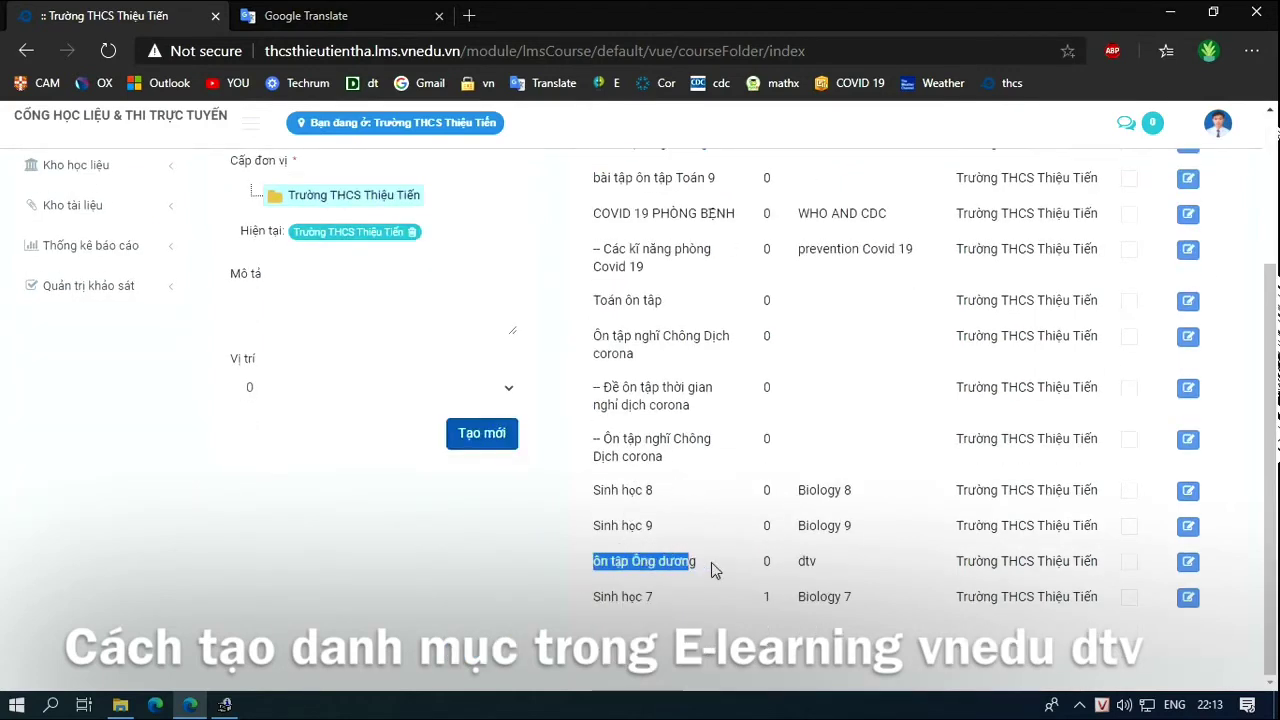
scroll(470, 376, up, 3)
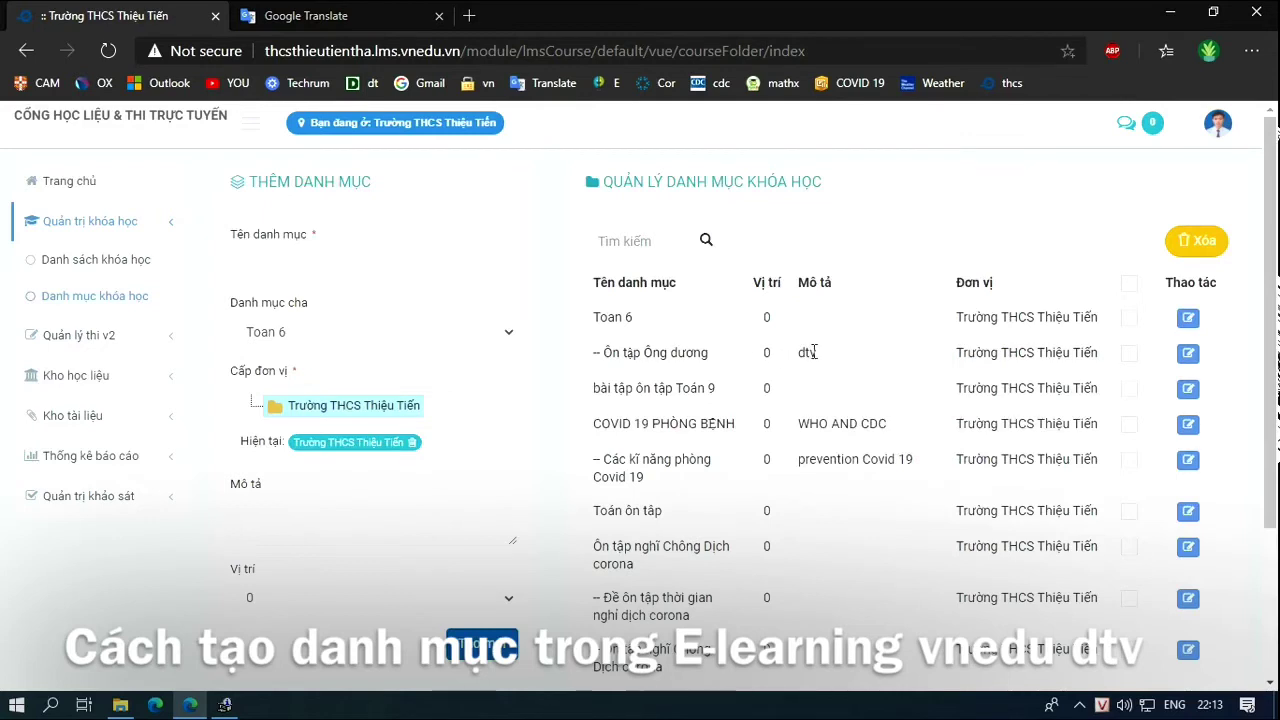
click(1128, 358)
click(1192, 243)
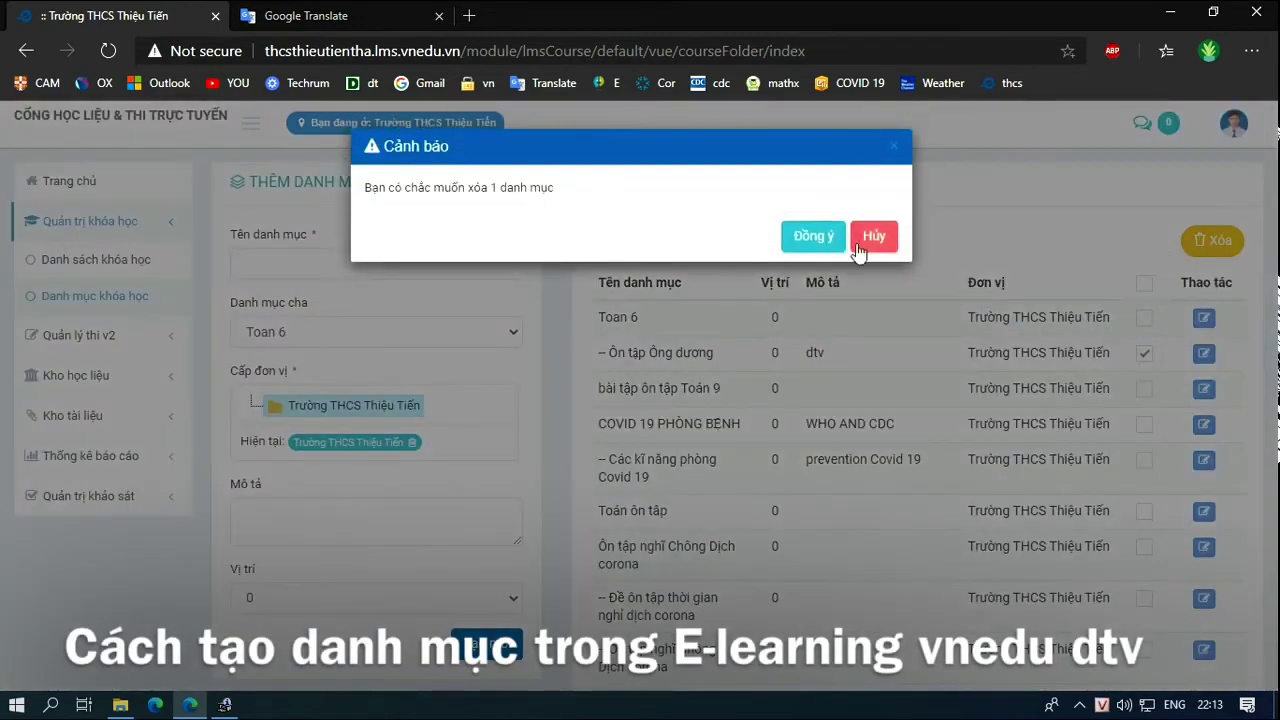
click(818, 237)
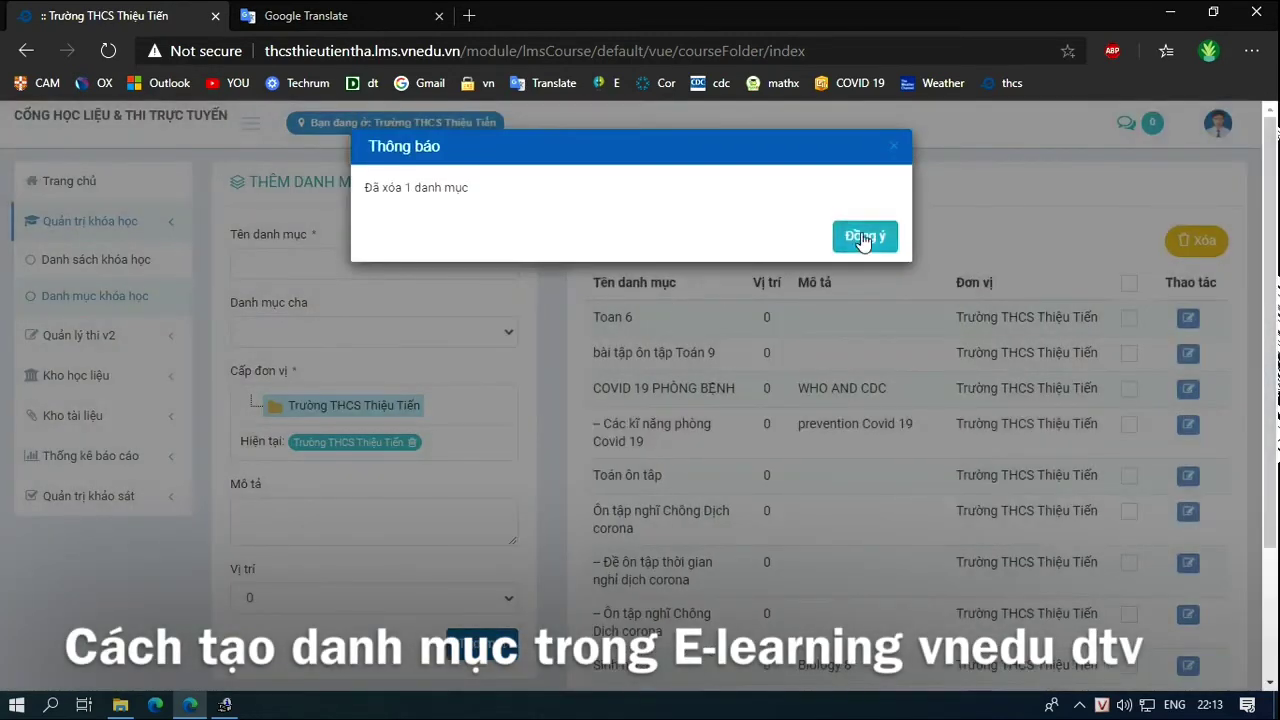
click(862, 236)
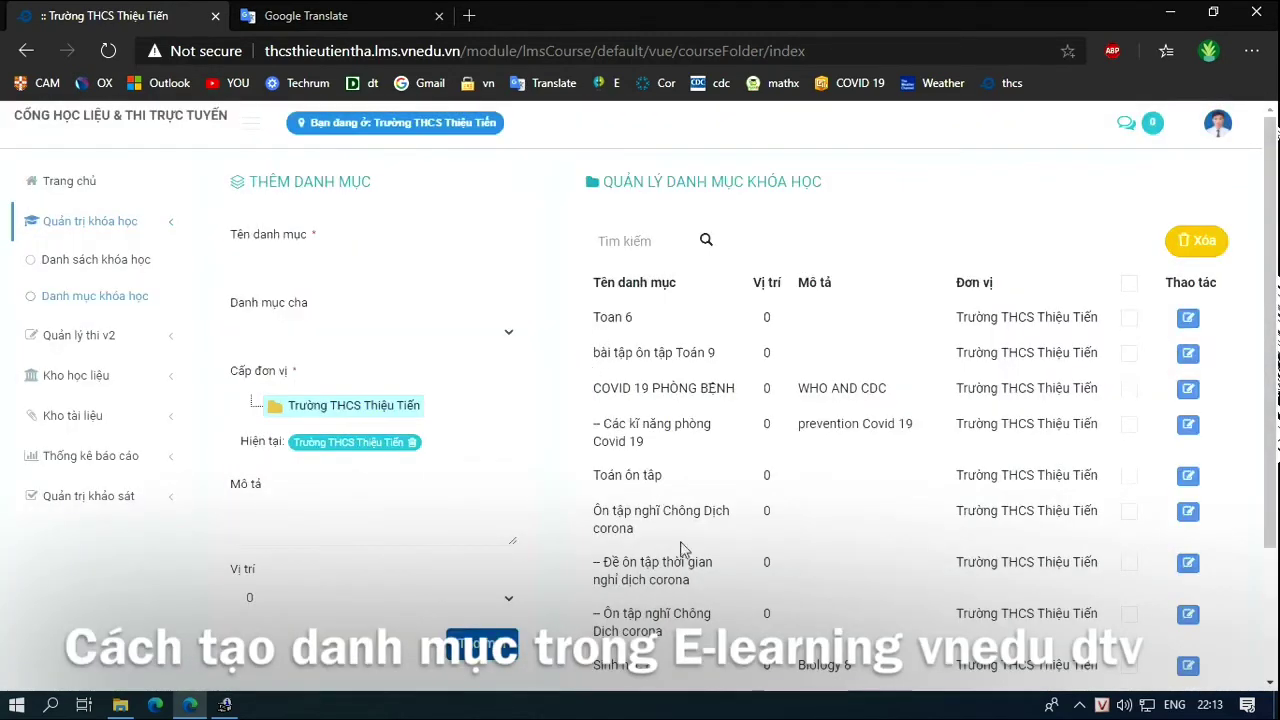
scroll(662, 604, down, 3)
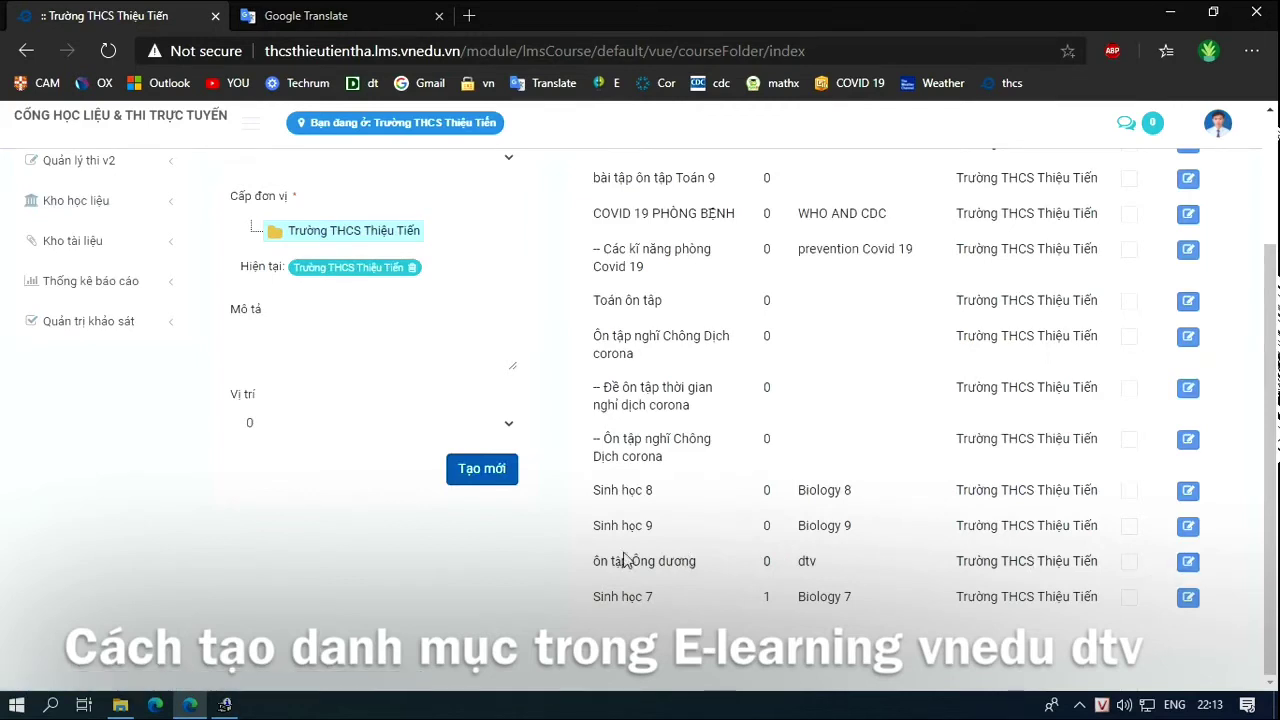
- Open the remaining top-level review category described as "dtv" for editing and rename it "ôn tập cuối kì I"
click(1188, 562)
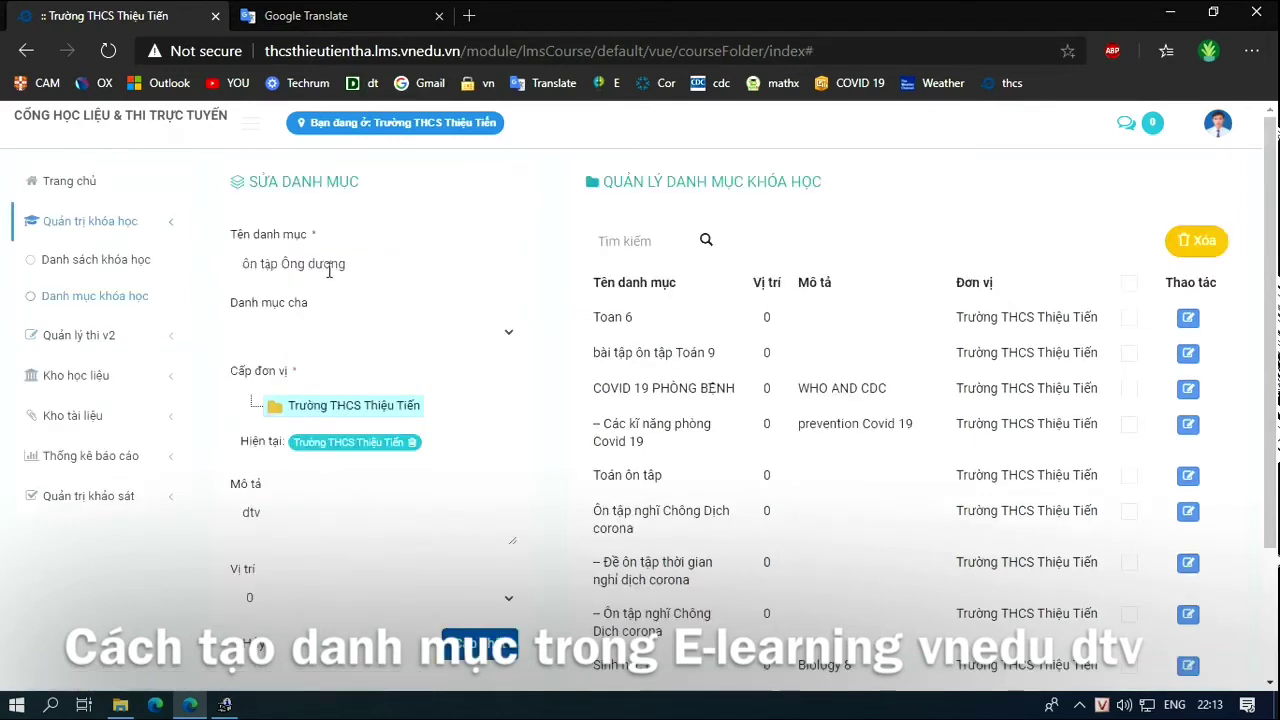
drag(346, 263, 283, 262)
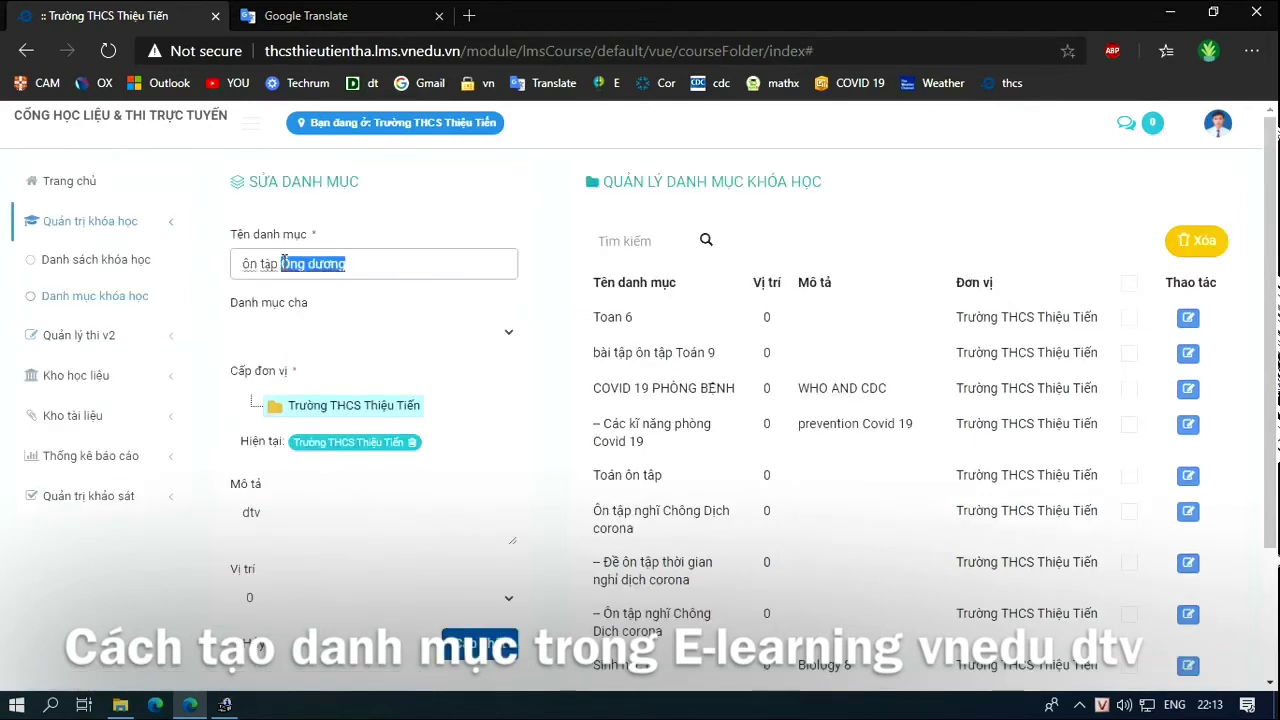
text(cu)
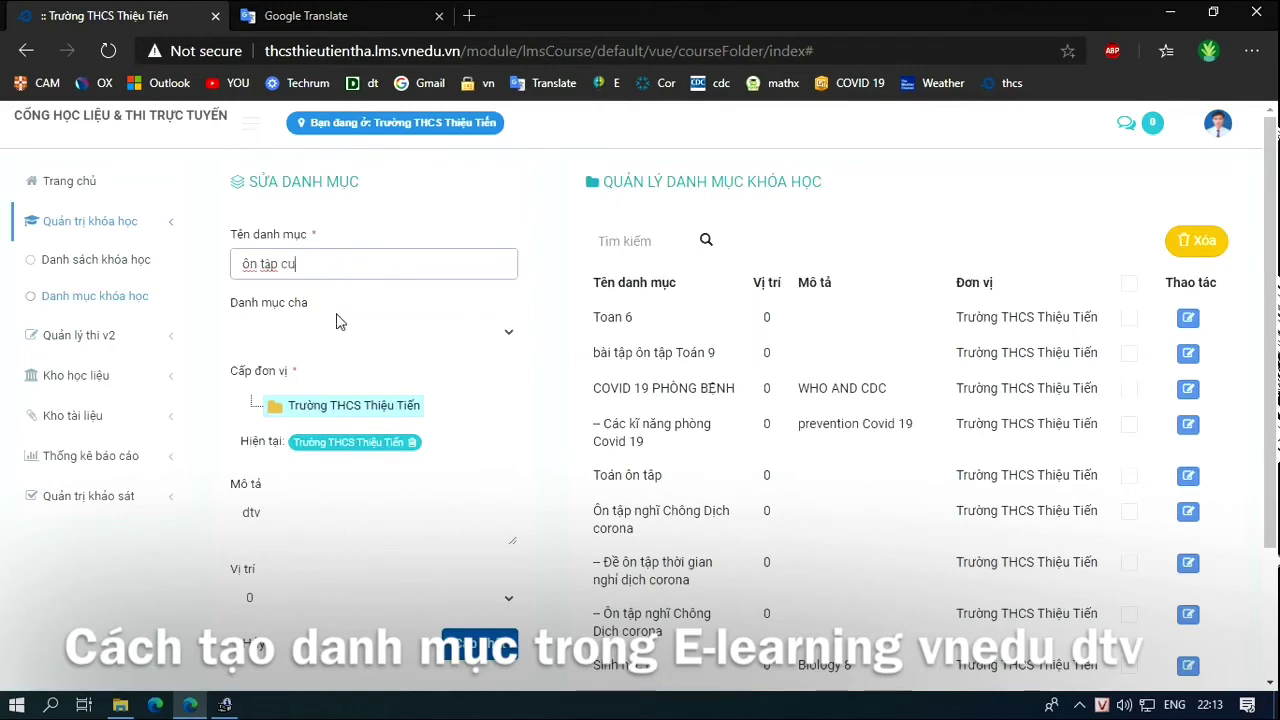
text(ối ki )
text(I)
- Set the category's parent to Sinh học 7, keep the unit Trường THCS Thiệu Tiến and save the update
click(339, 322)
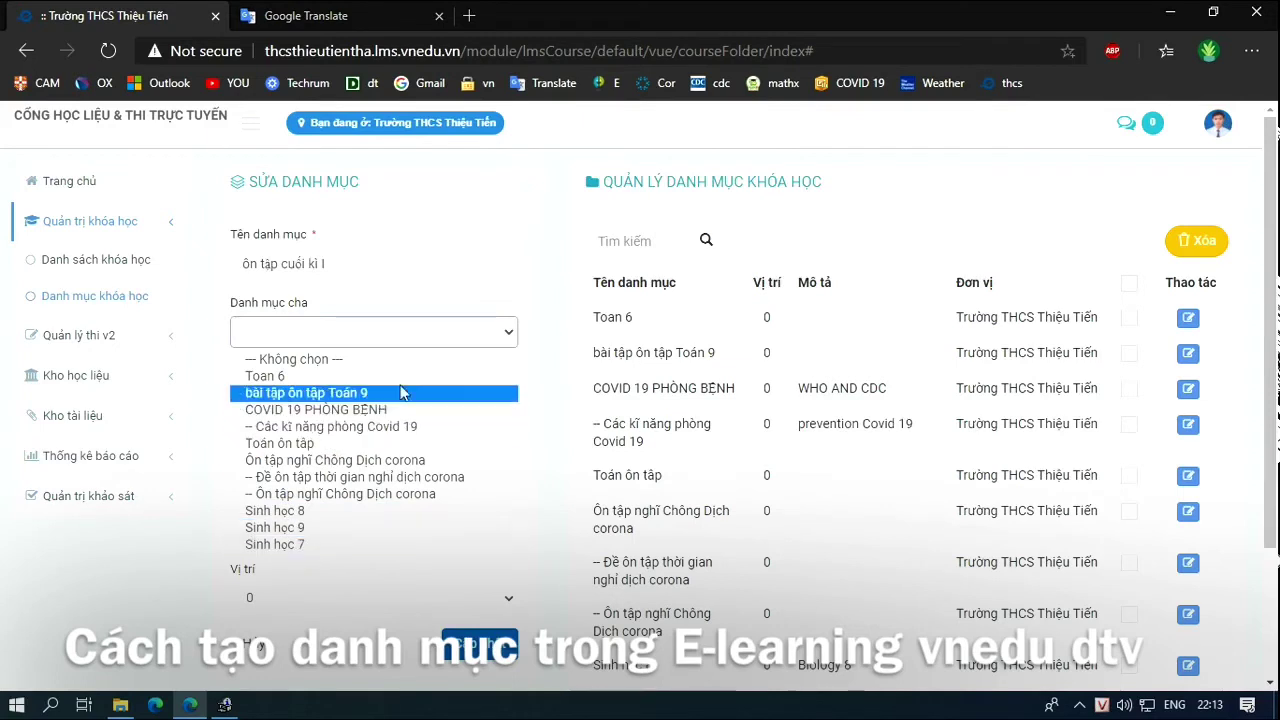
click(309, 546)
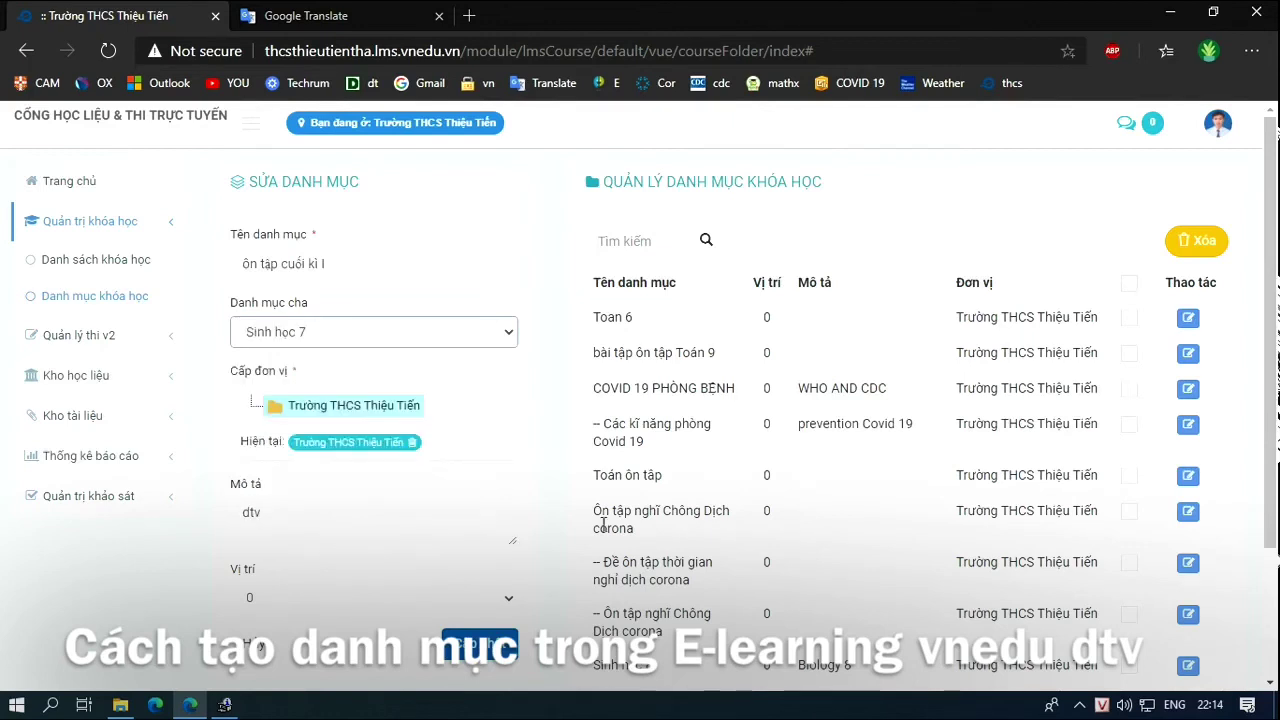
scroll(600, 520, down, 2)
scroll(313, 426, up, 2)
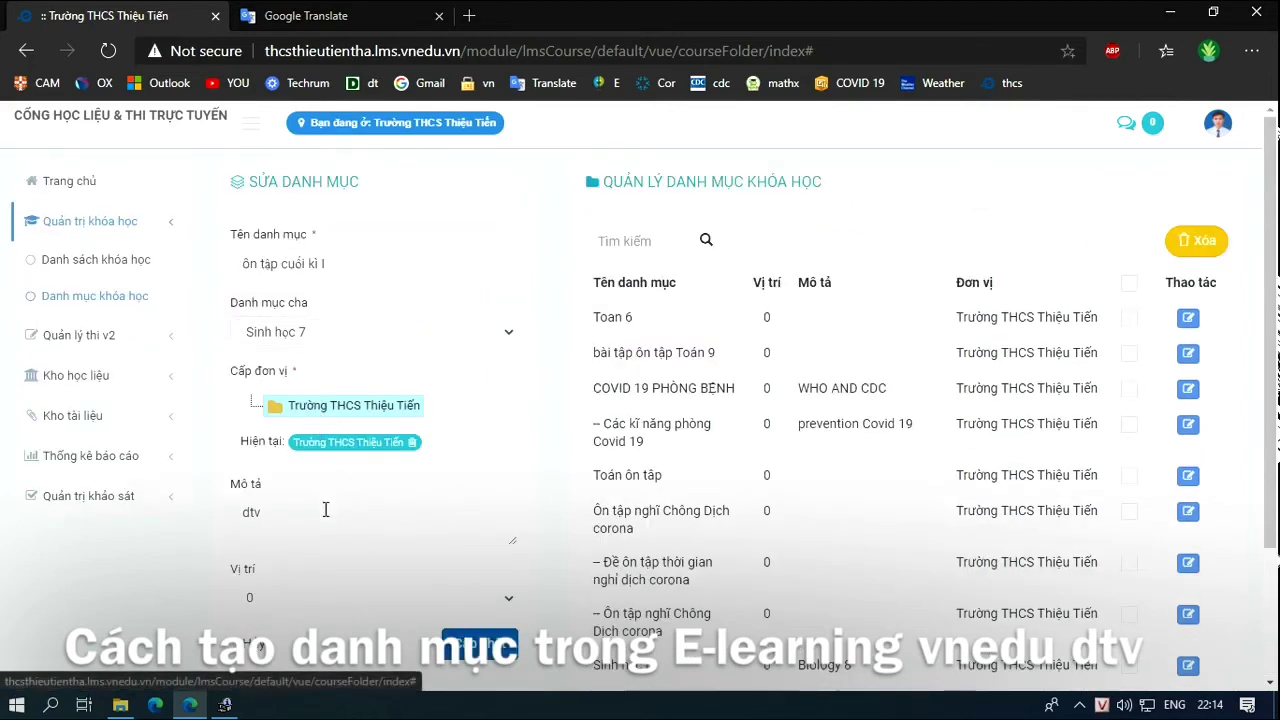
click(314, 408)
click(478, 645)
scroll(668, 514, down, 2)
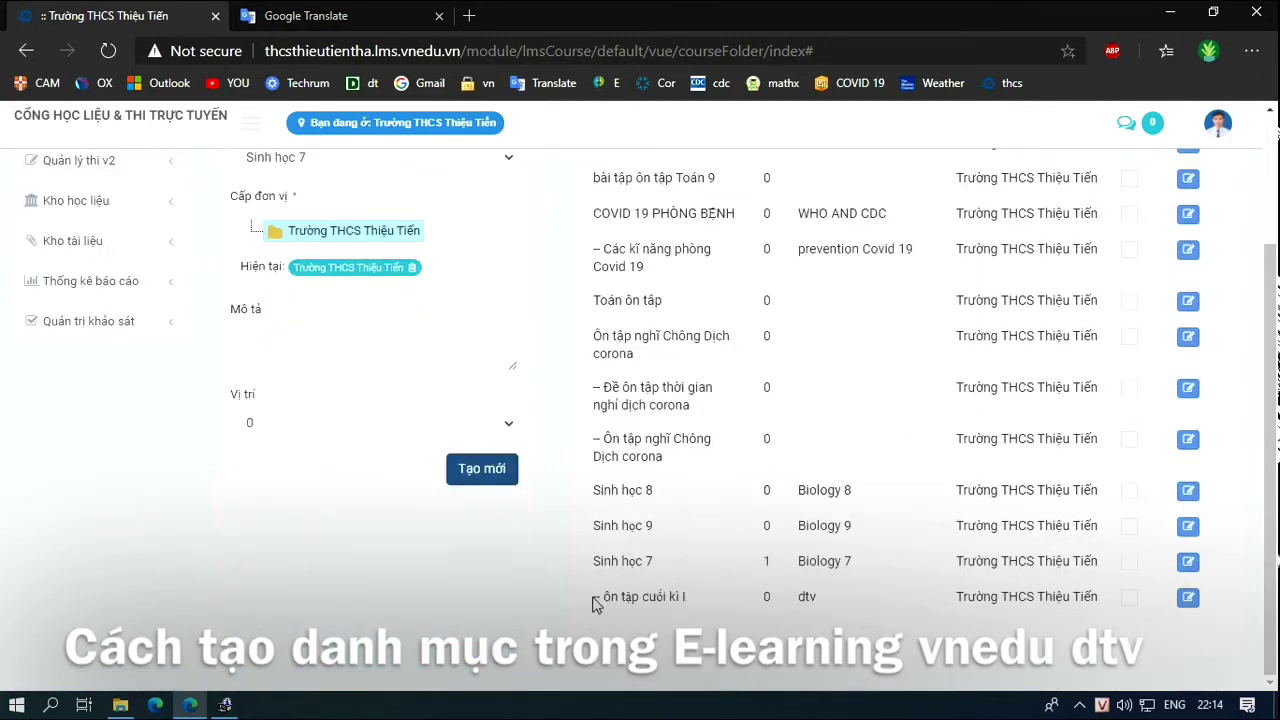
drag(596, 604, 597, 598)
click(665, 588)
- Name a new category "Ôn tập học kì 2" and set its parent category to Không chọn
scroll(553, 462, up, 2)
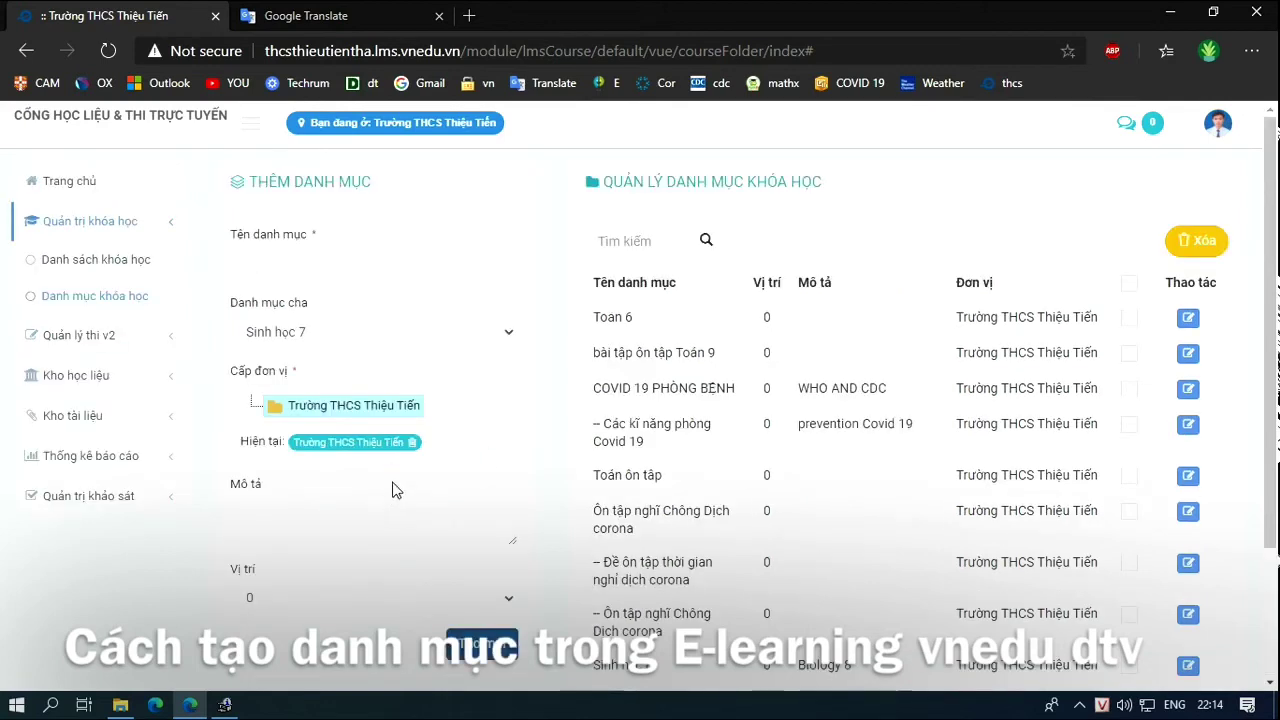
click(336, 268)
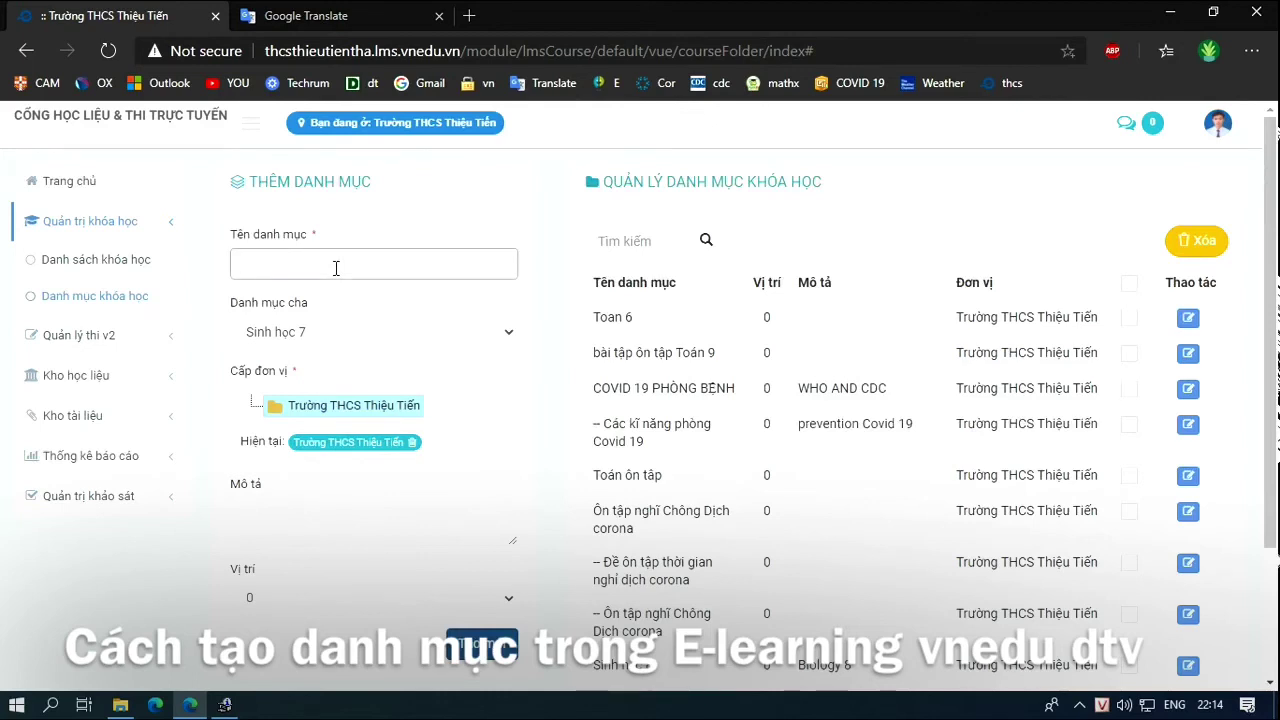
text(O)
text(n tập)
text( học kì)
text( 2)
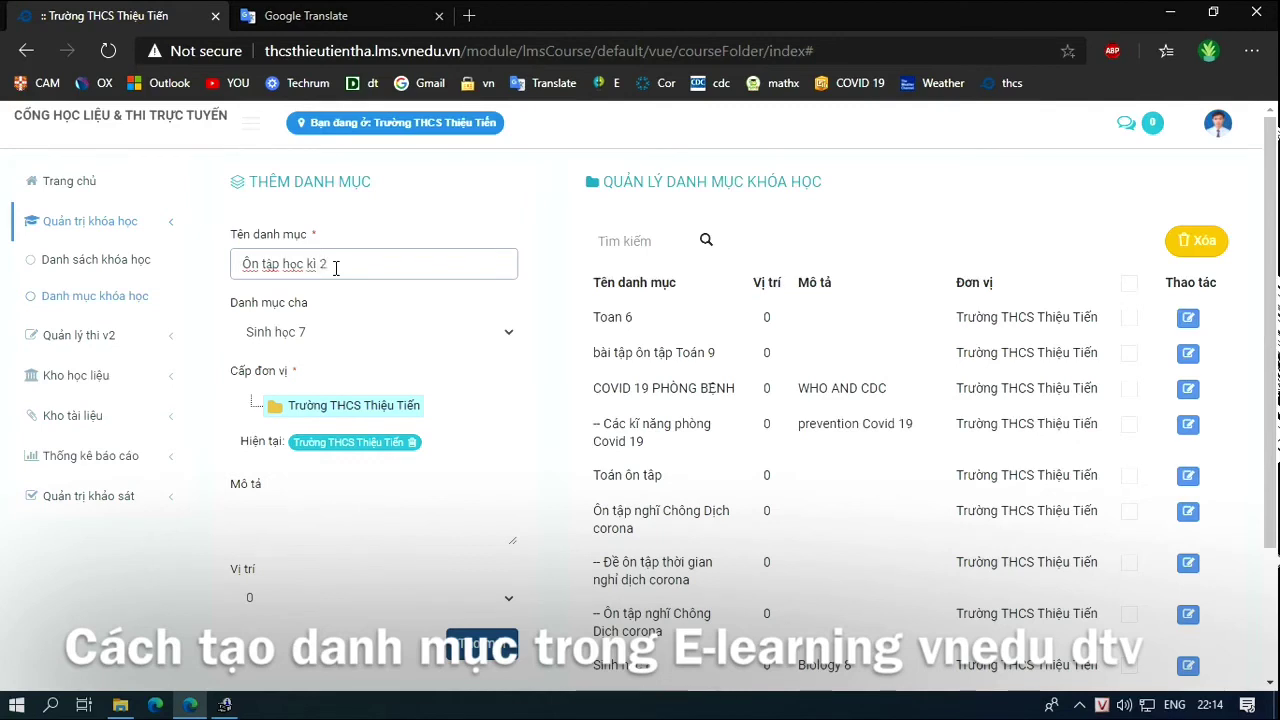
click(341, 338)
click(341, 360)
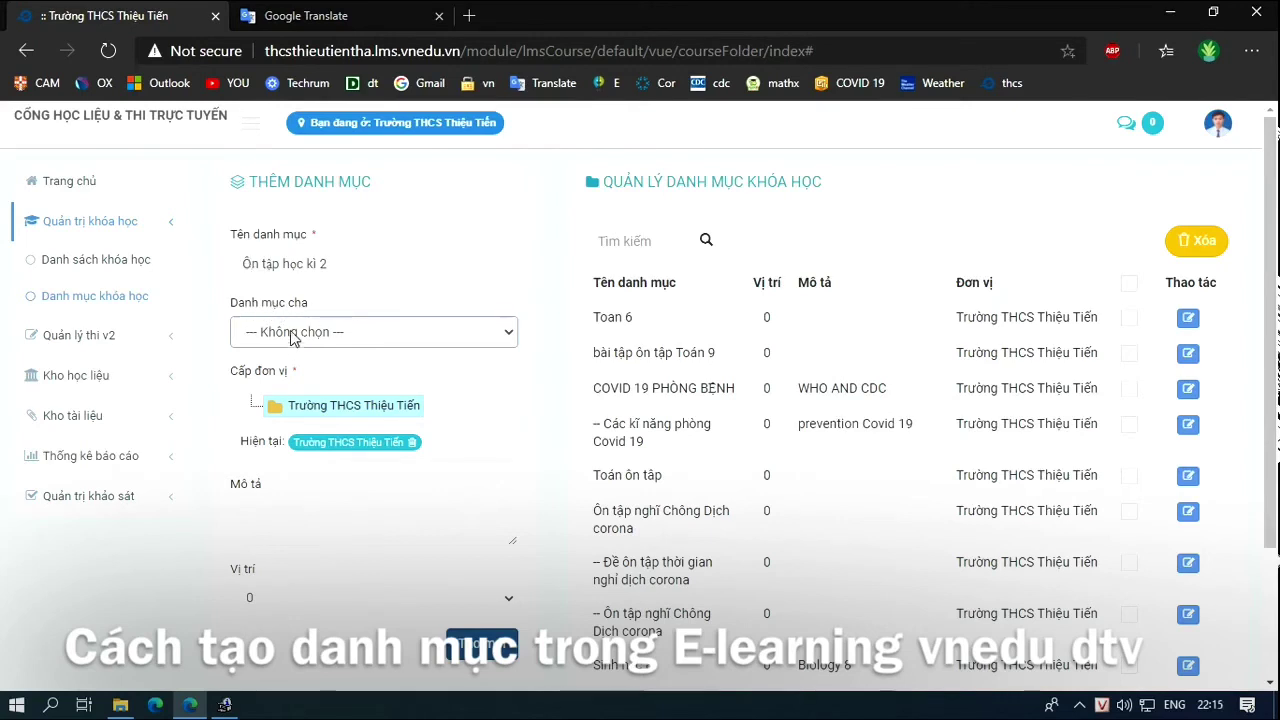
click(293, 336)
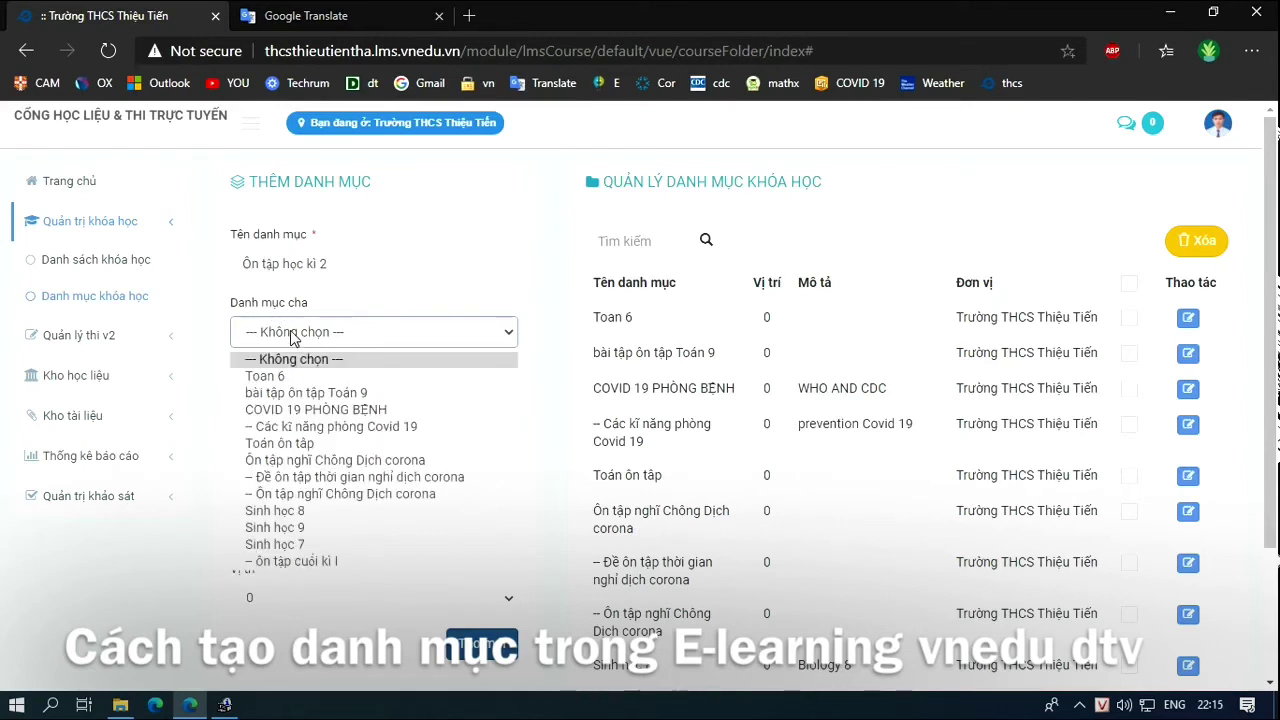
click(349, 311)
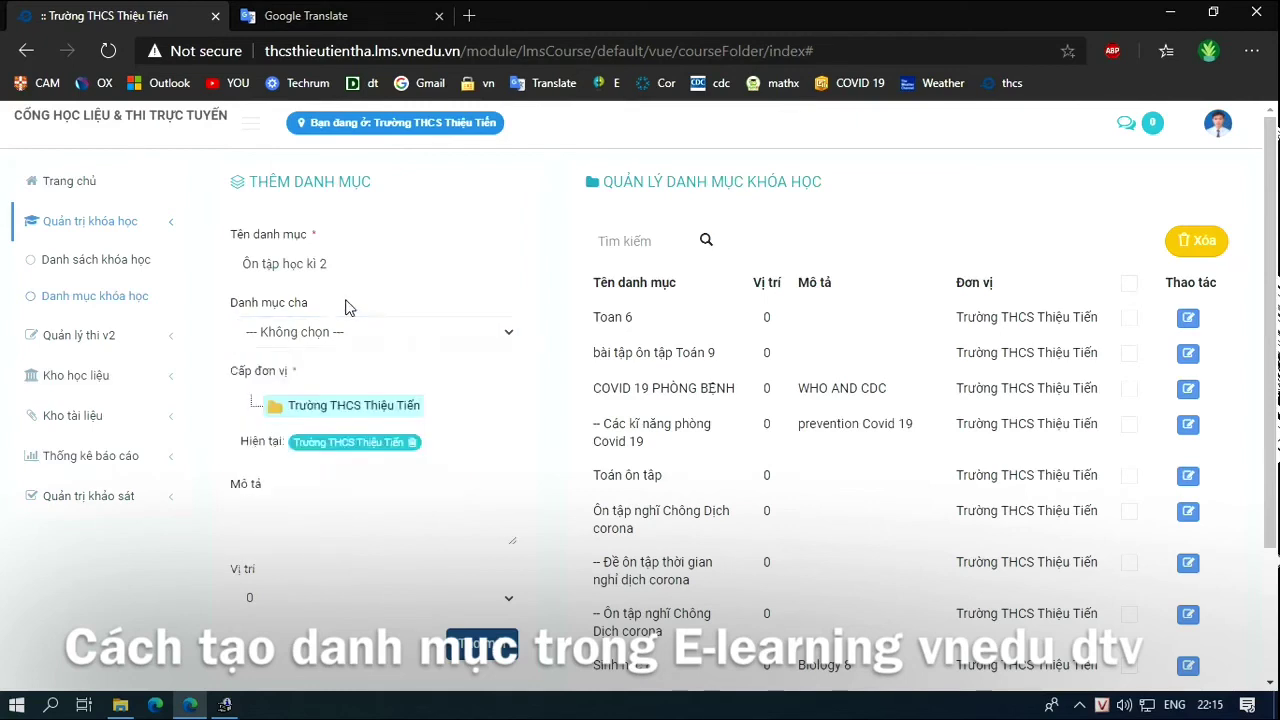
- Enter "dtv" as the new category's description and create it
click(386, 538)
text(đ)
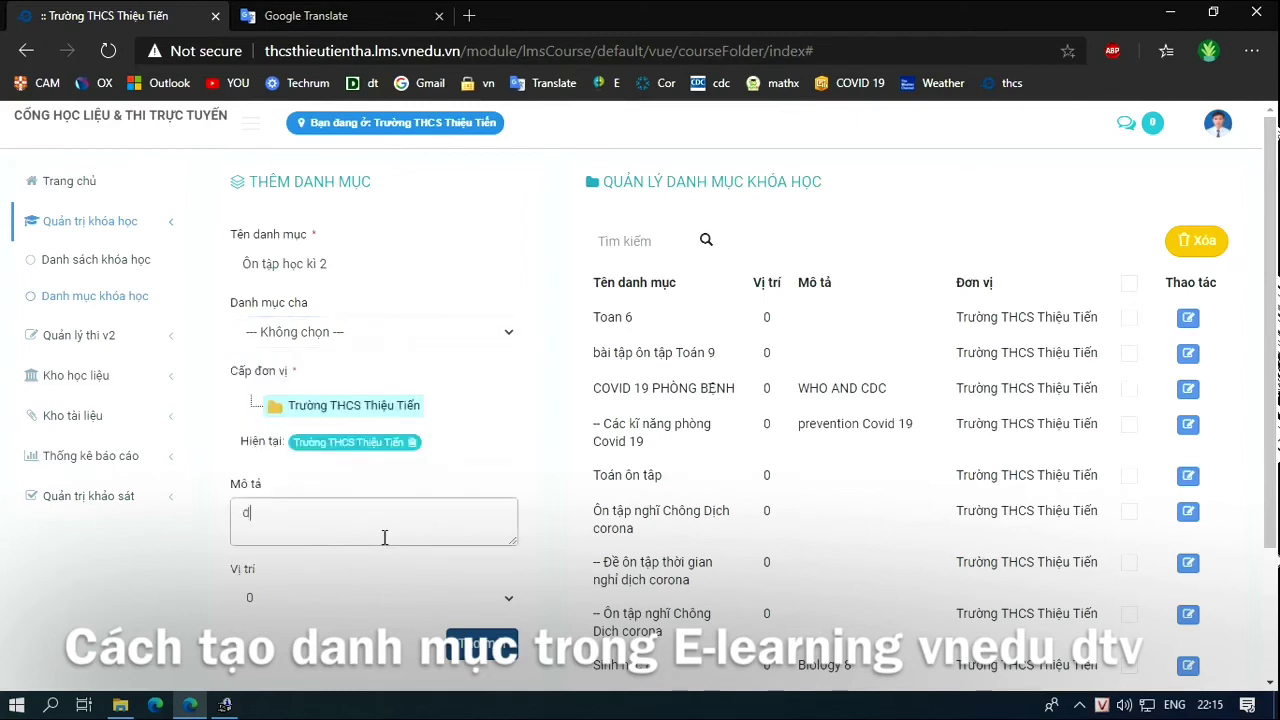
text(tv)
click(383, 578)
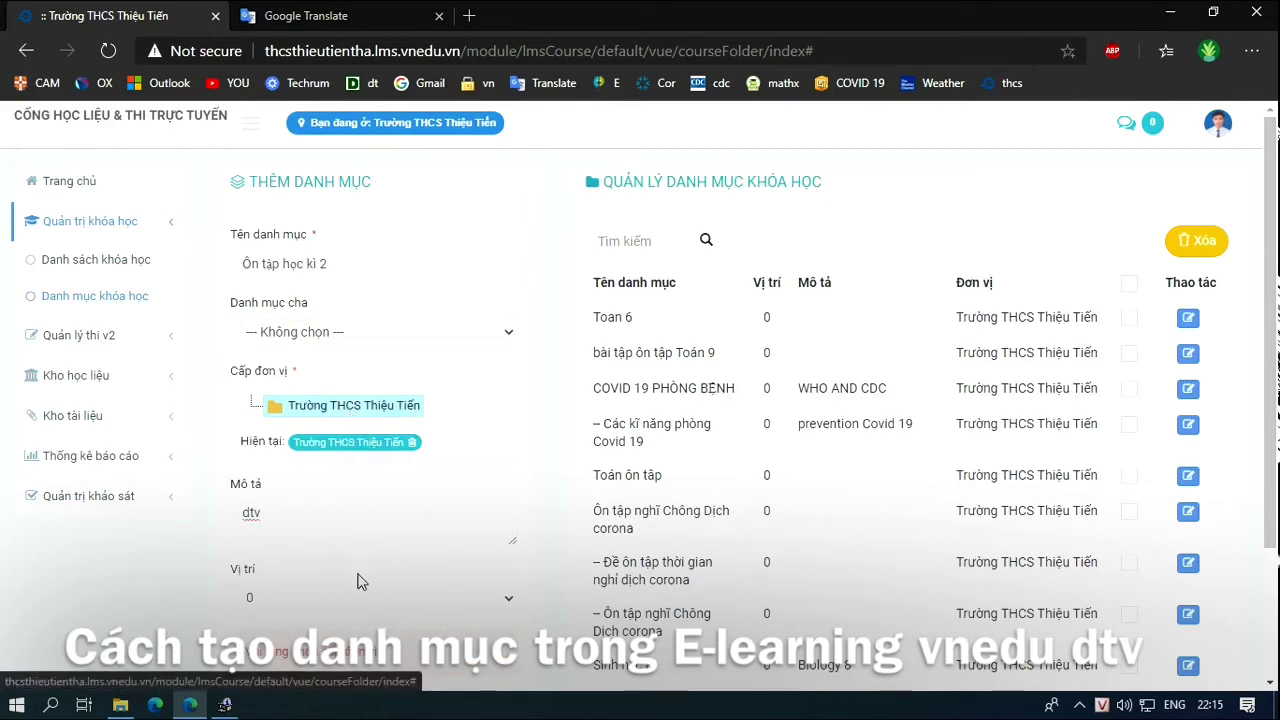
scroll(360, 578, down, 2)
click(472, 545)
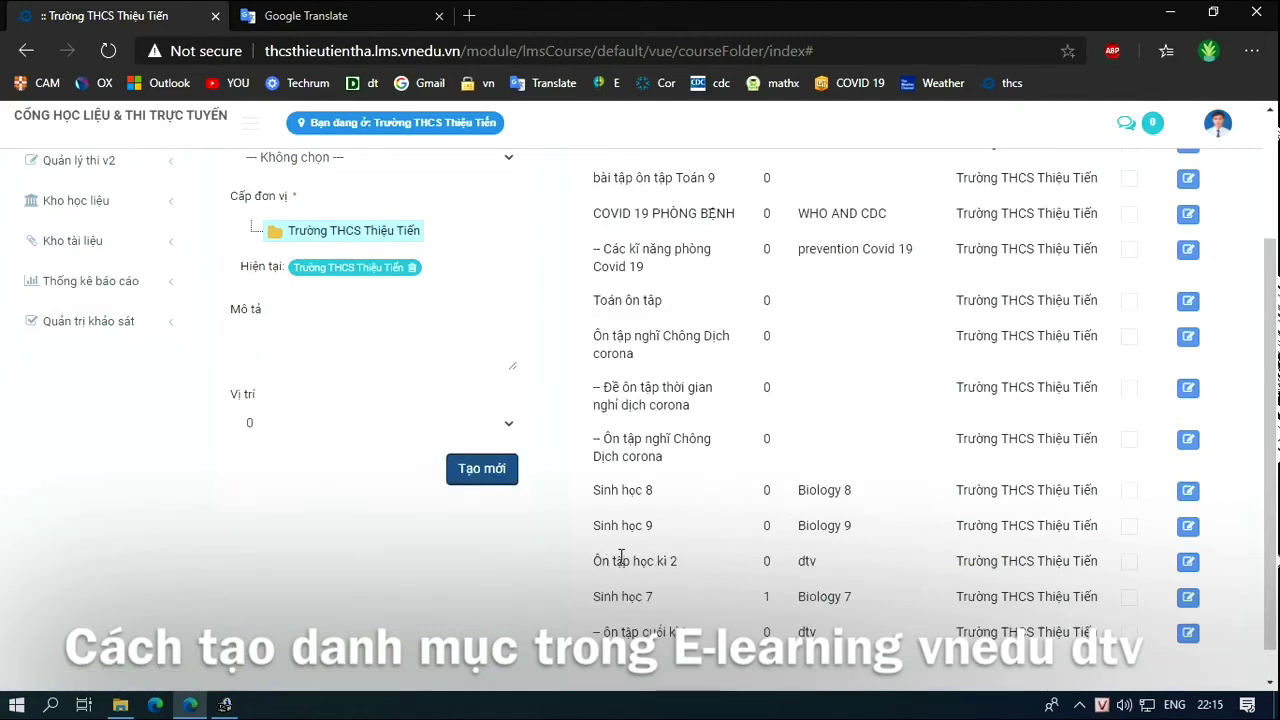
- Edit the category Ôn tập học kì 2, change its parent category to Sinh học 7 and save the update
scroll(620, 556, up, 1)
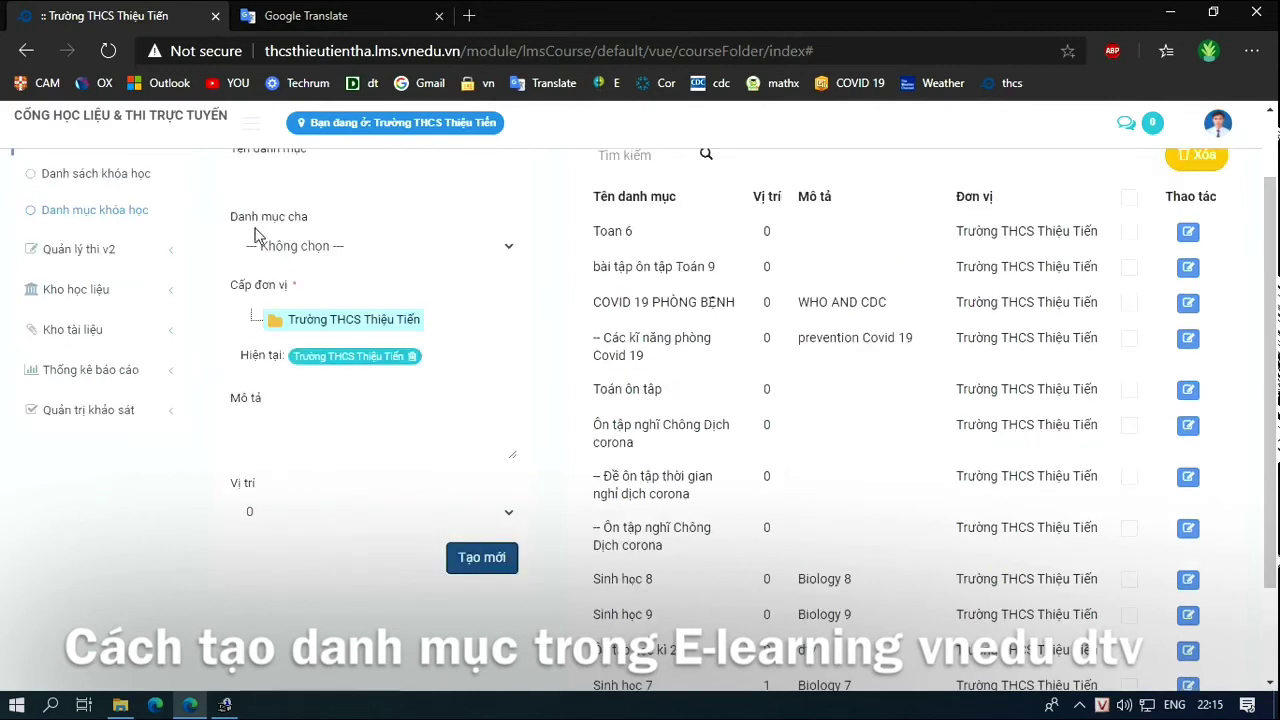
scroll(640, 400, down, 1)
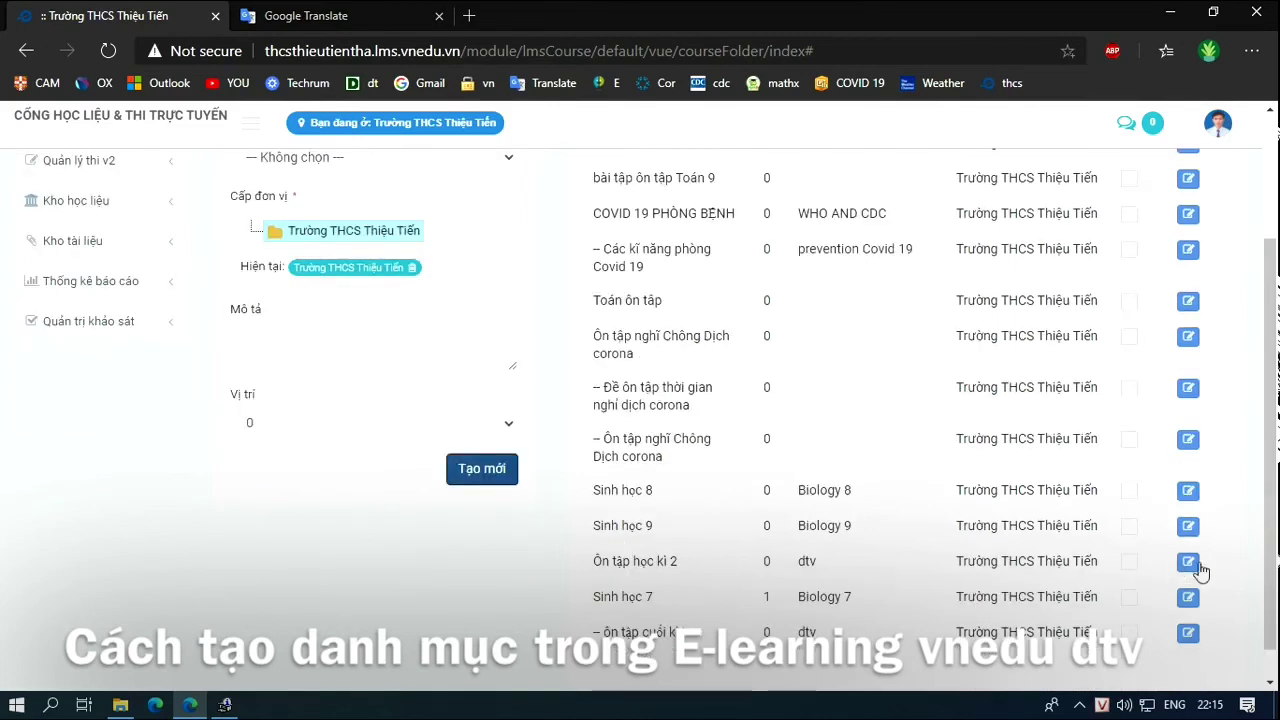
click(1187, 563)
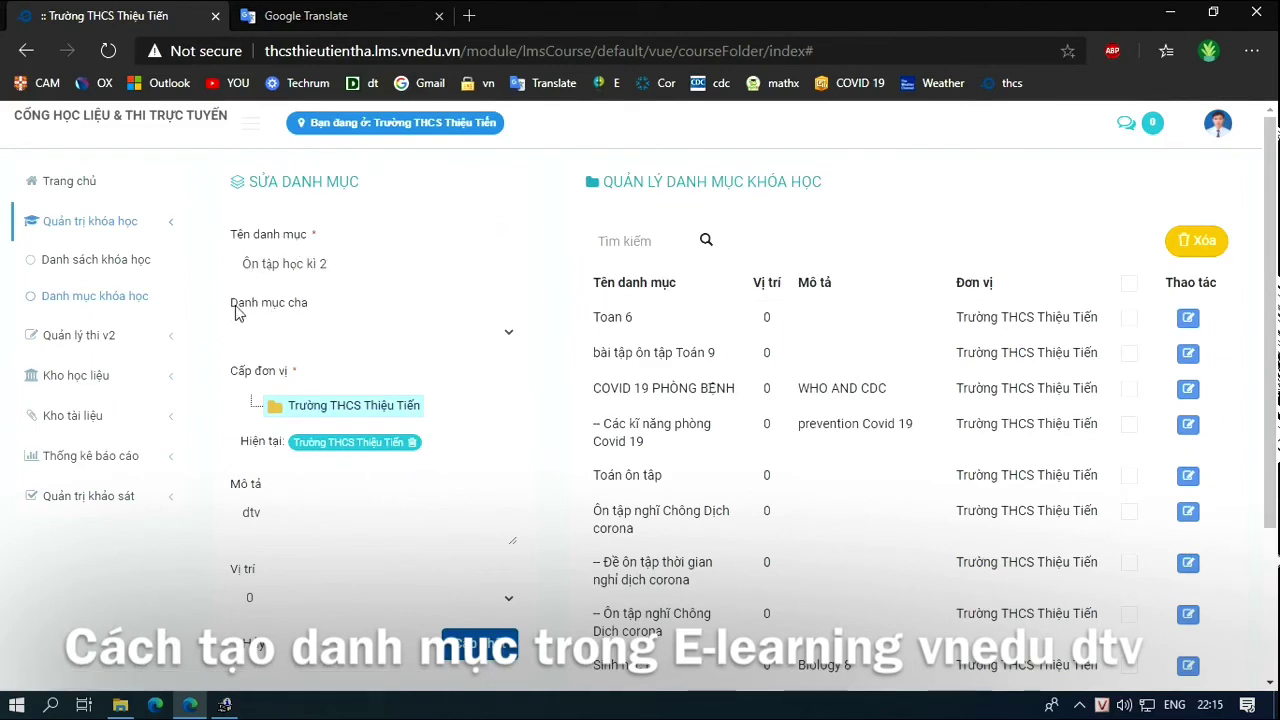
click(323, 334)
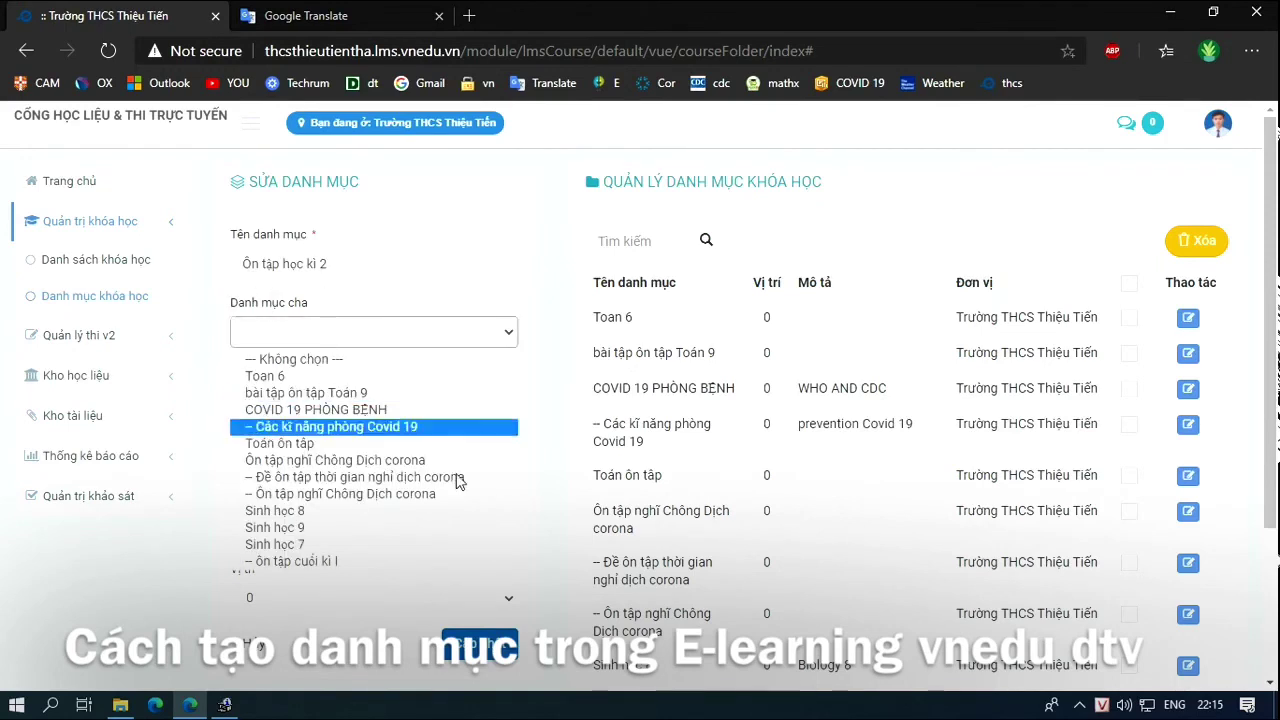
click(290, 528)
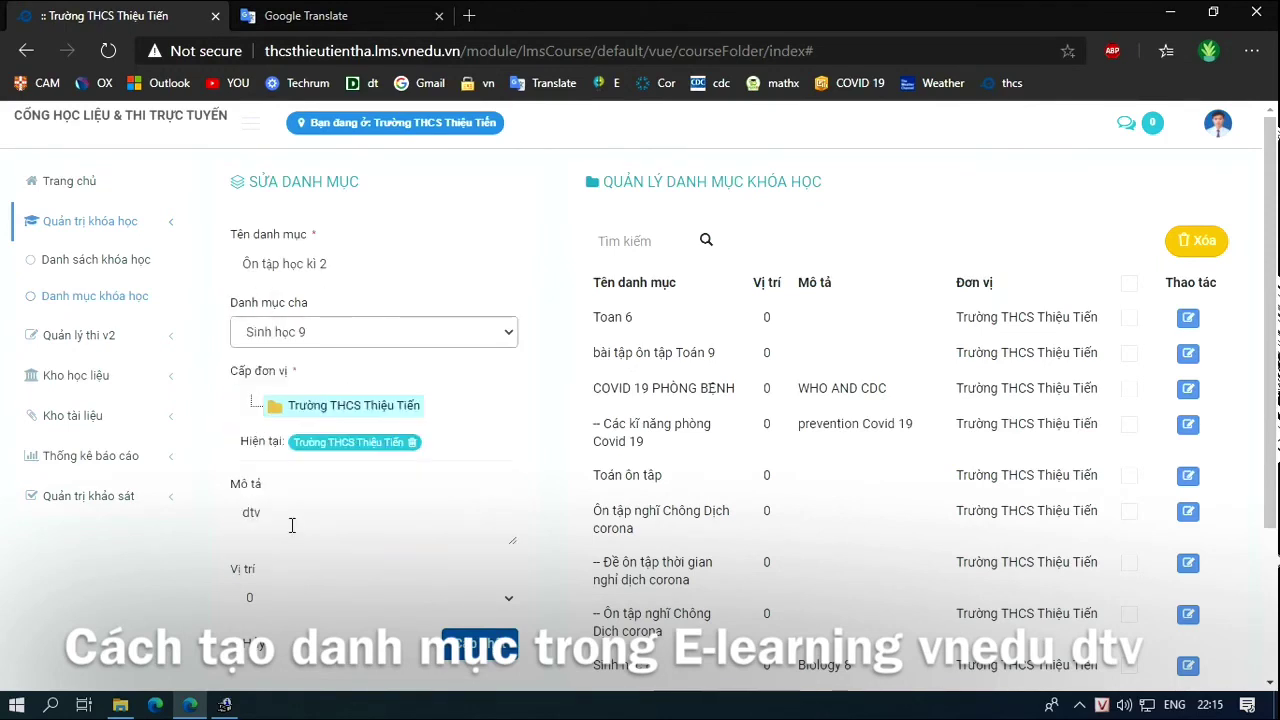
click(287, 340)
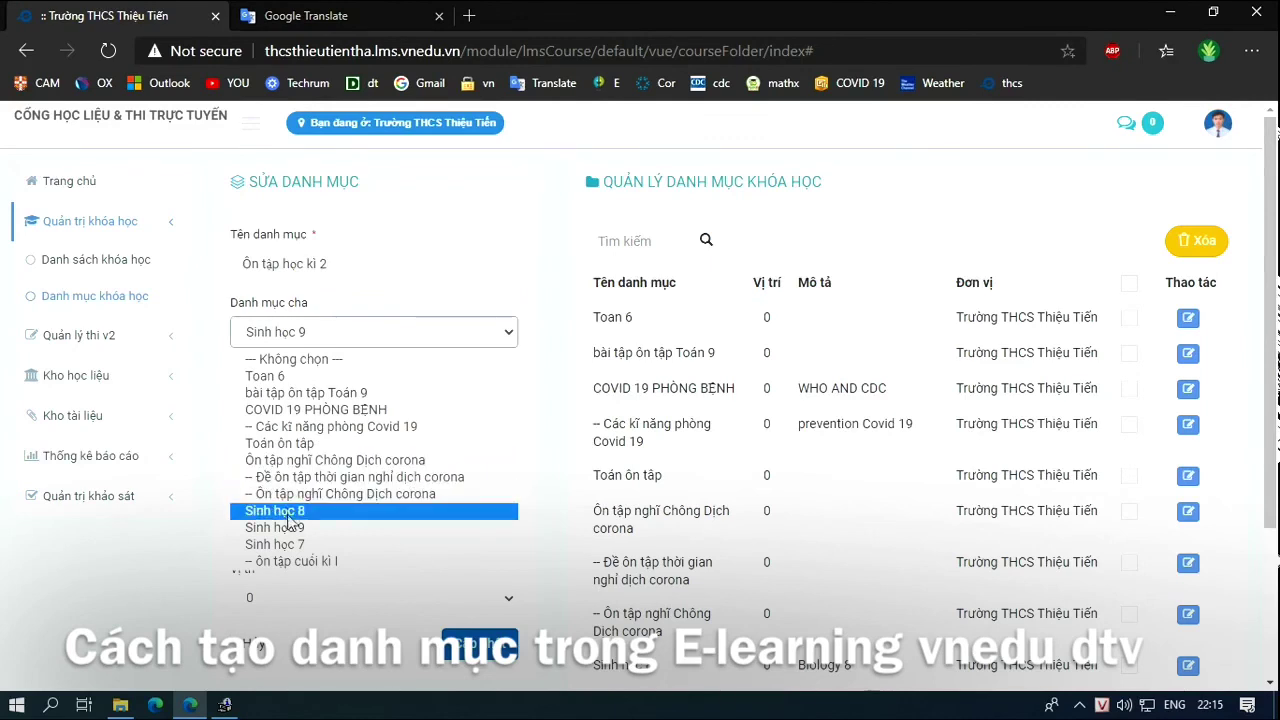
click(291, 510)
click(291, 338)
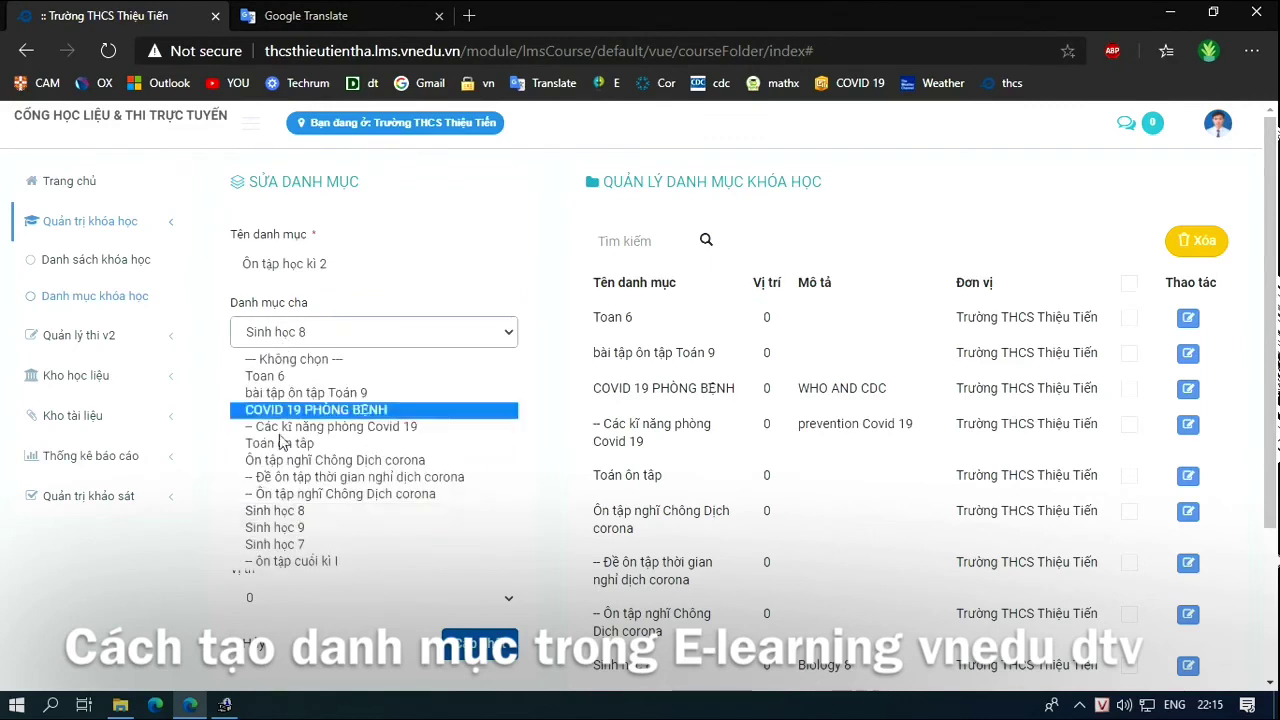
click(298, 545)
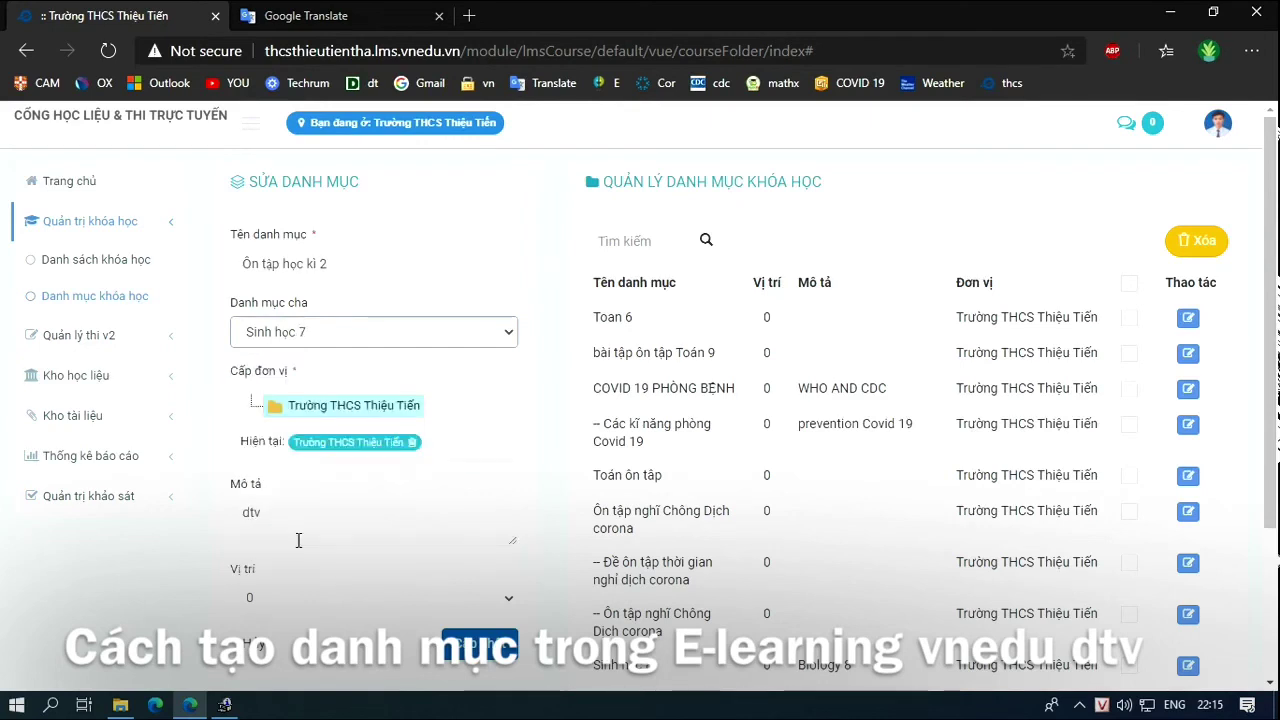
click(482, 645)
- Review the two subcategories Ôn tập học kì 2 and ôn tập cuối kì I under Sinh học 7 in the category list
scroll(673, 530, down, 2)
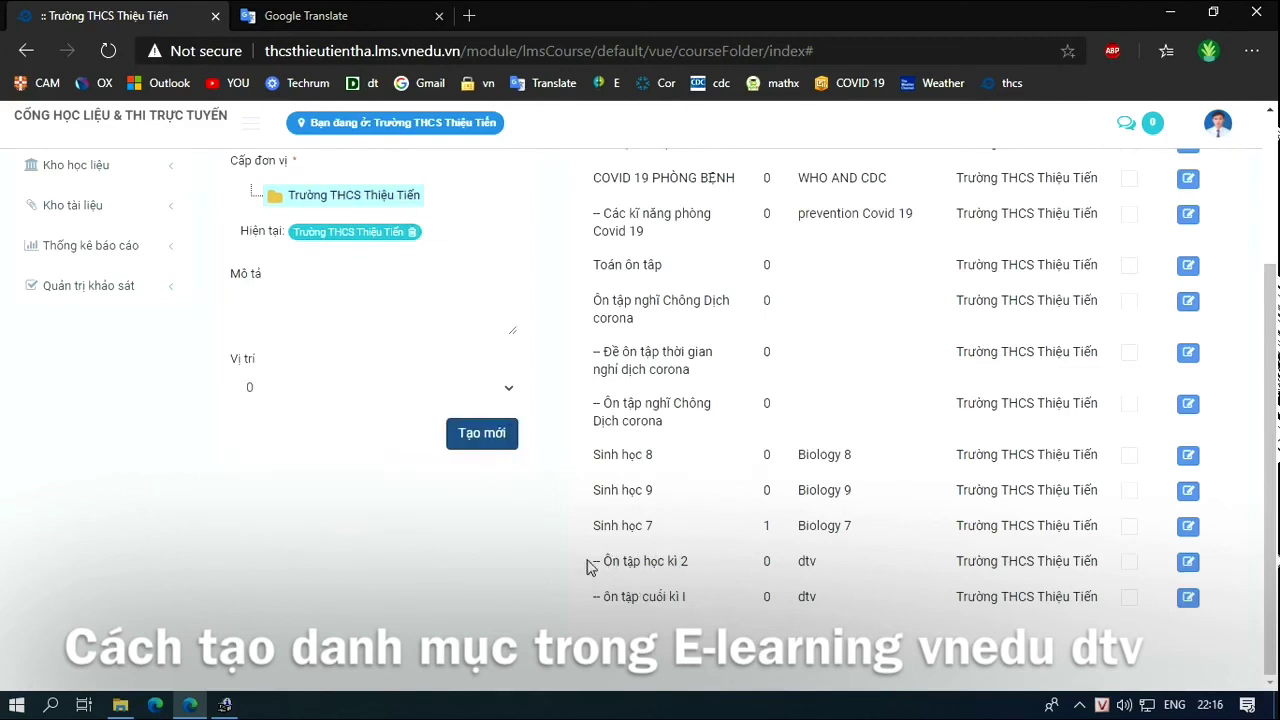
drag(594, 563, 688, 569)
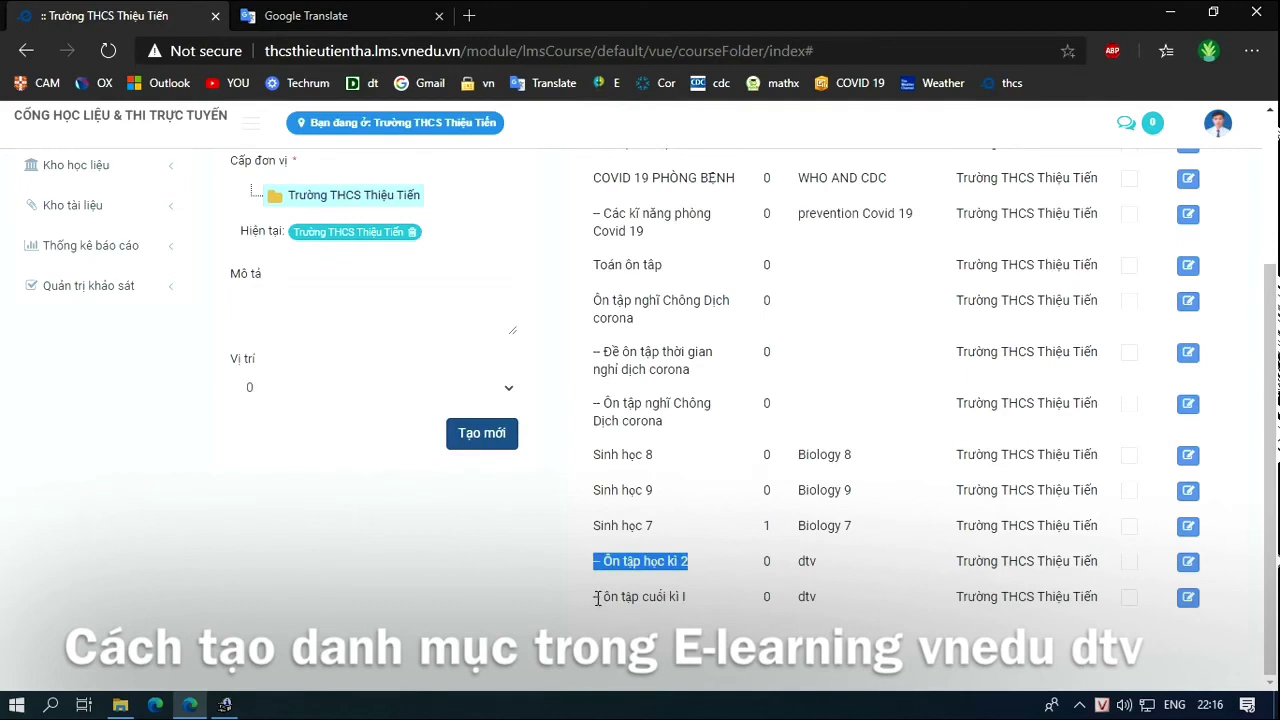
drag(594, 600, 686, 612)
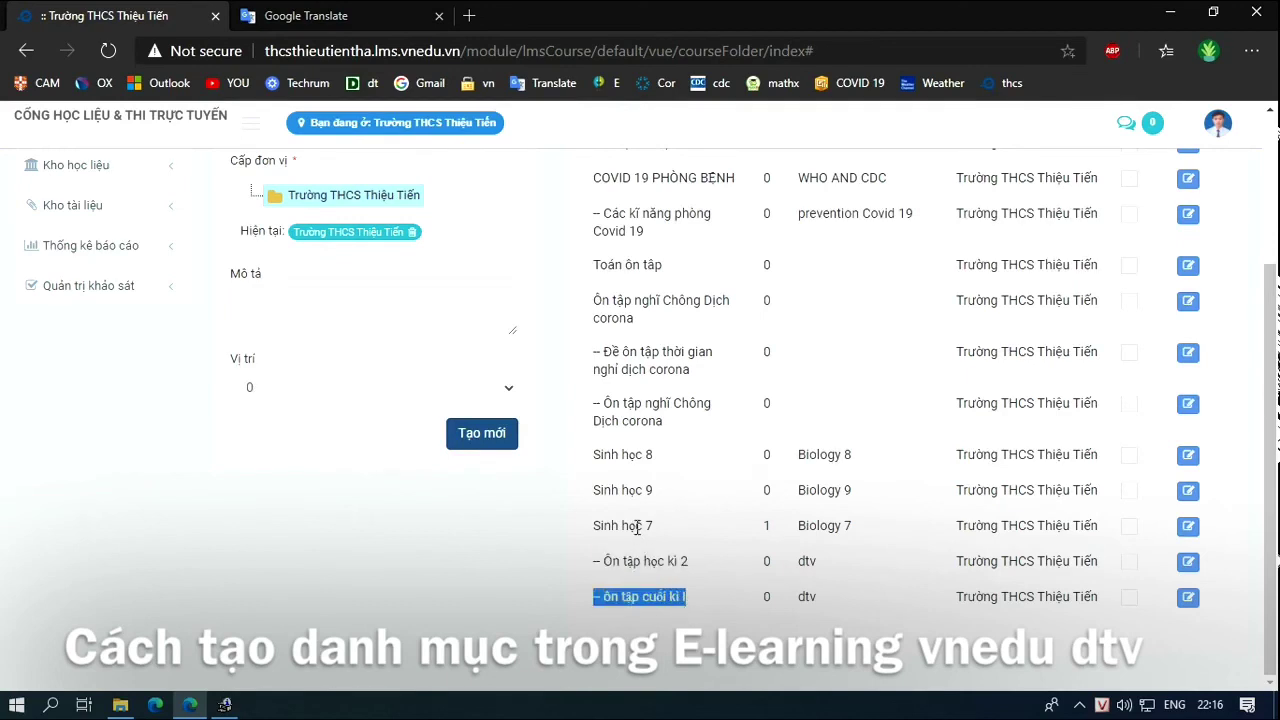
click(528, 524)
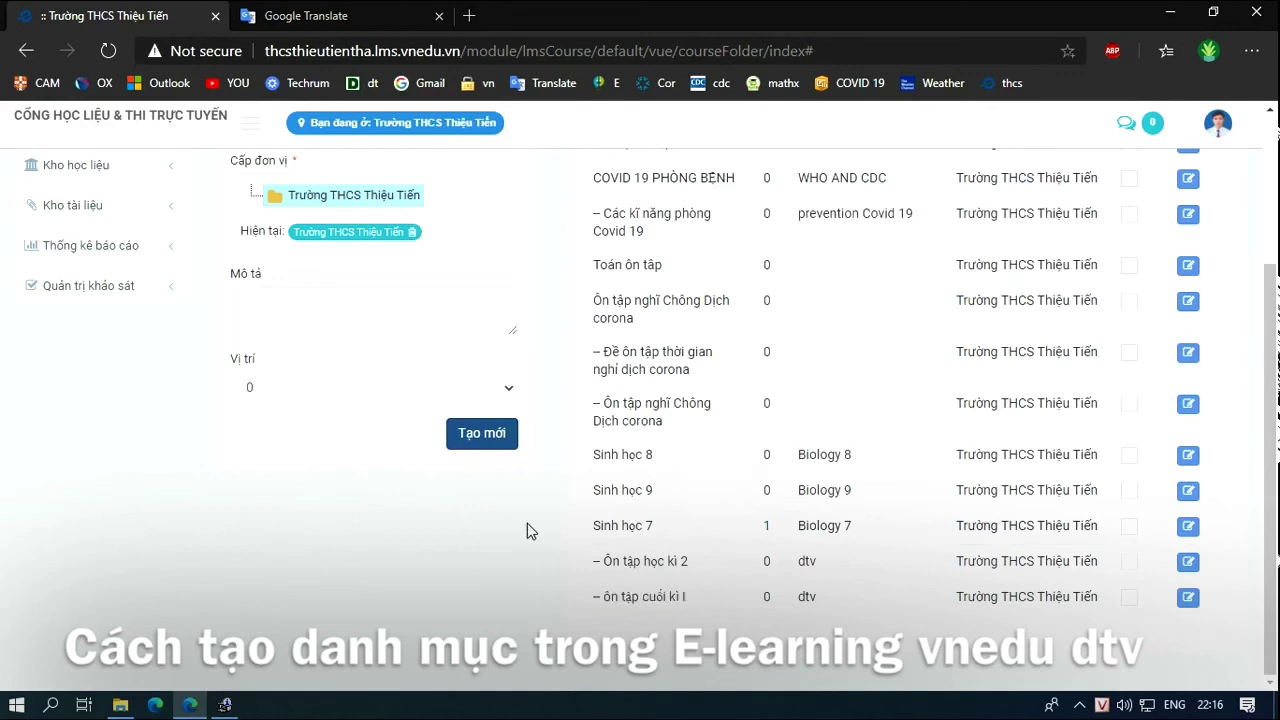
click(1080, 706)
right_click(1080, 671)
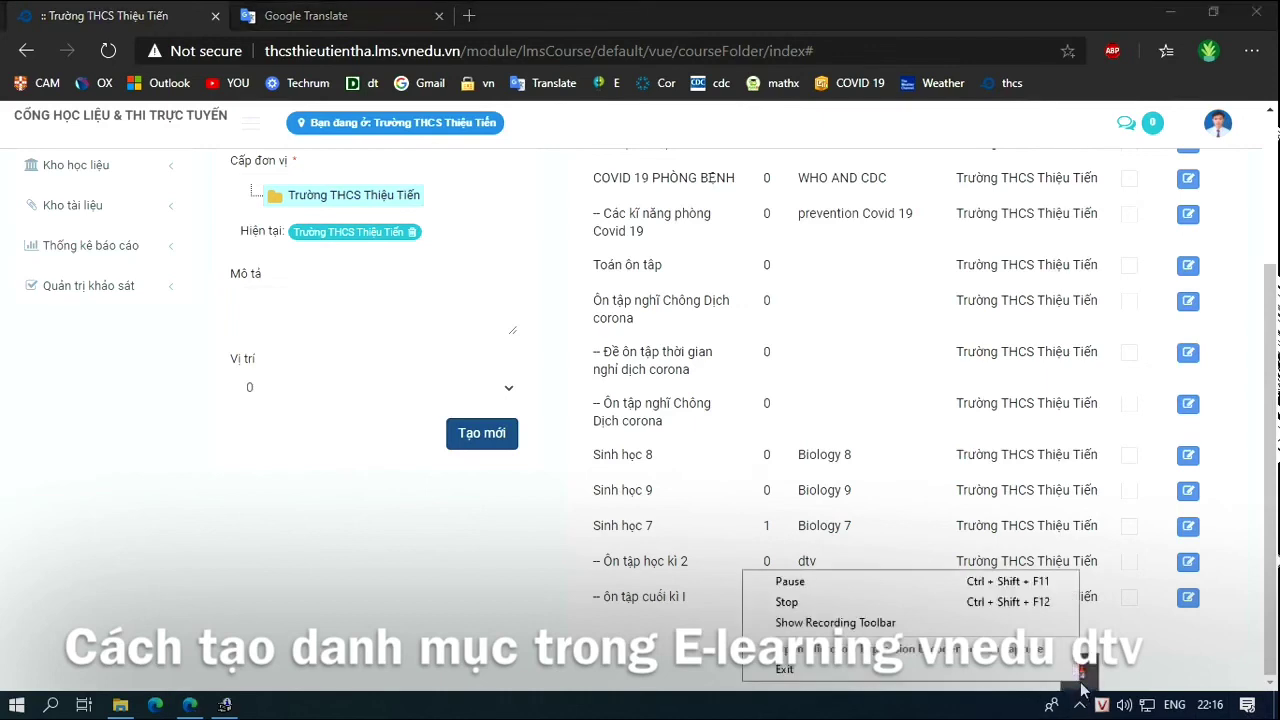